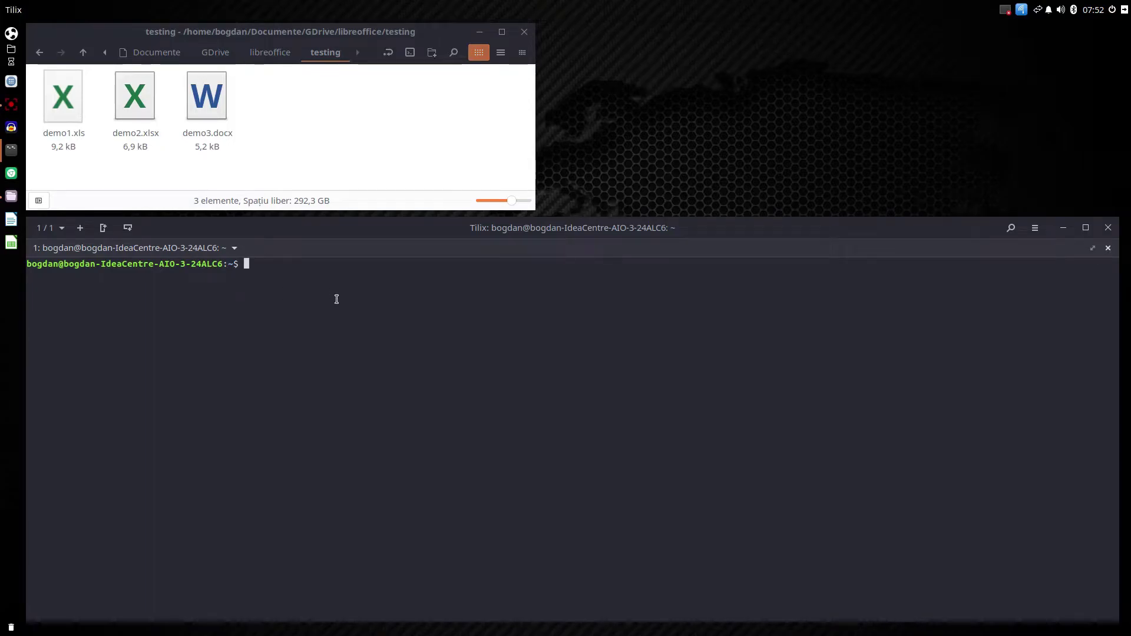
# - Run soffice --convert-to pdf on demo3.docx, which fails with a Java error
pyautogui.click(345, 119)
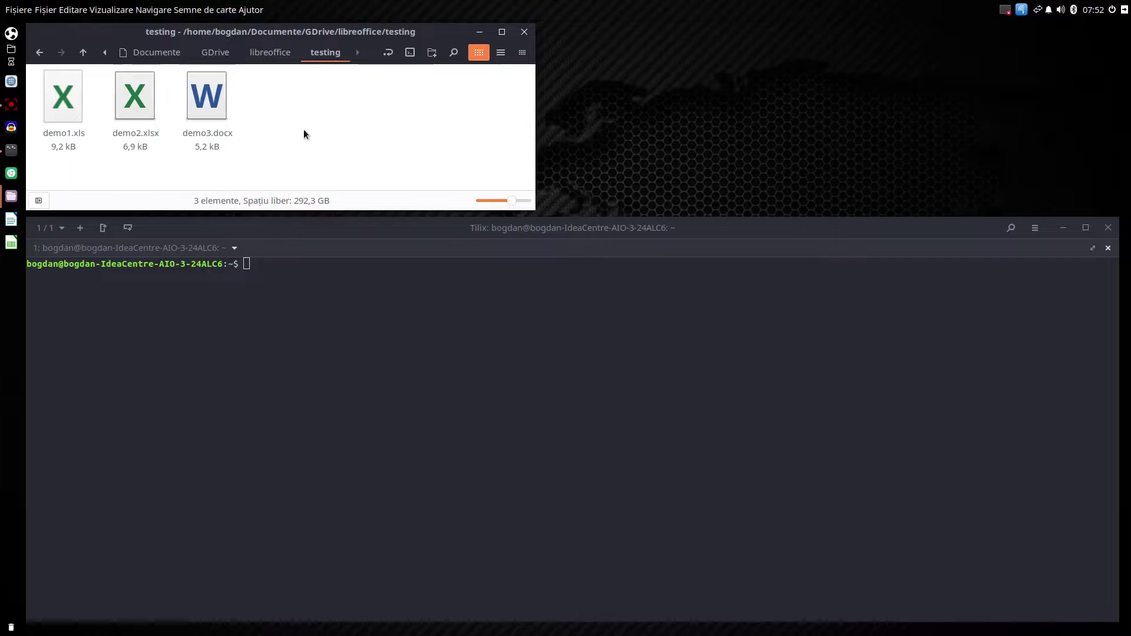
pyautogui.click(302, 267)
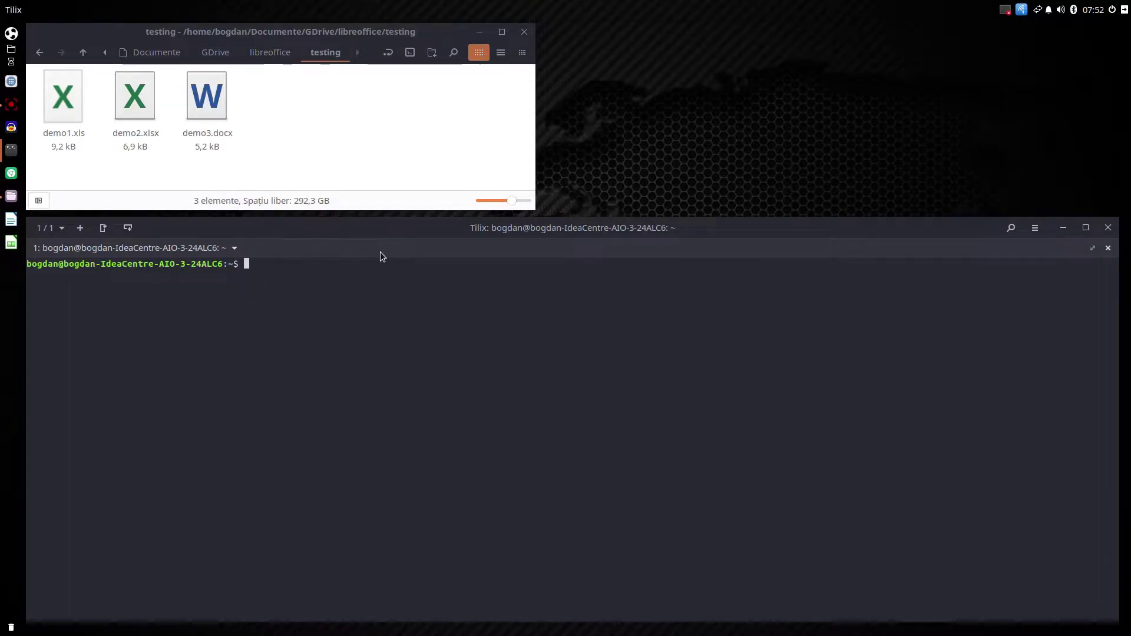
pyautogui.write('soffice')
pyautogui.press('BackSpace')
pyautogui.press('BackSpace')
pyautogui.write('--conf')
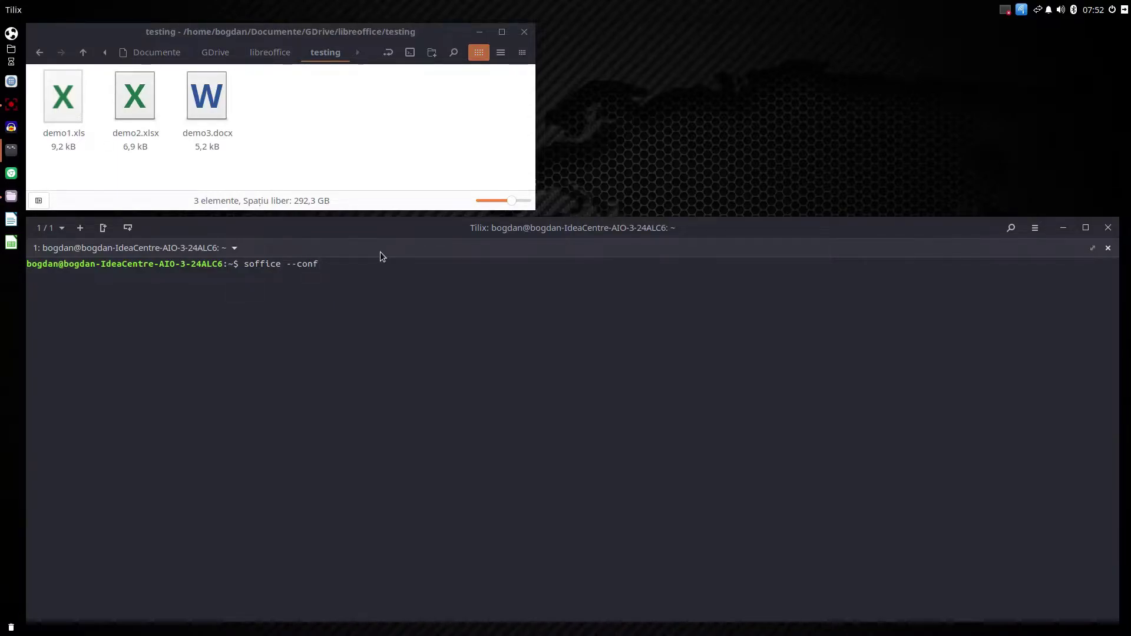
pyautogui.press('BackSpace')
pyautogui.write('vert-to')
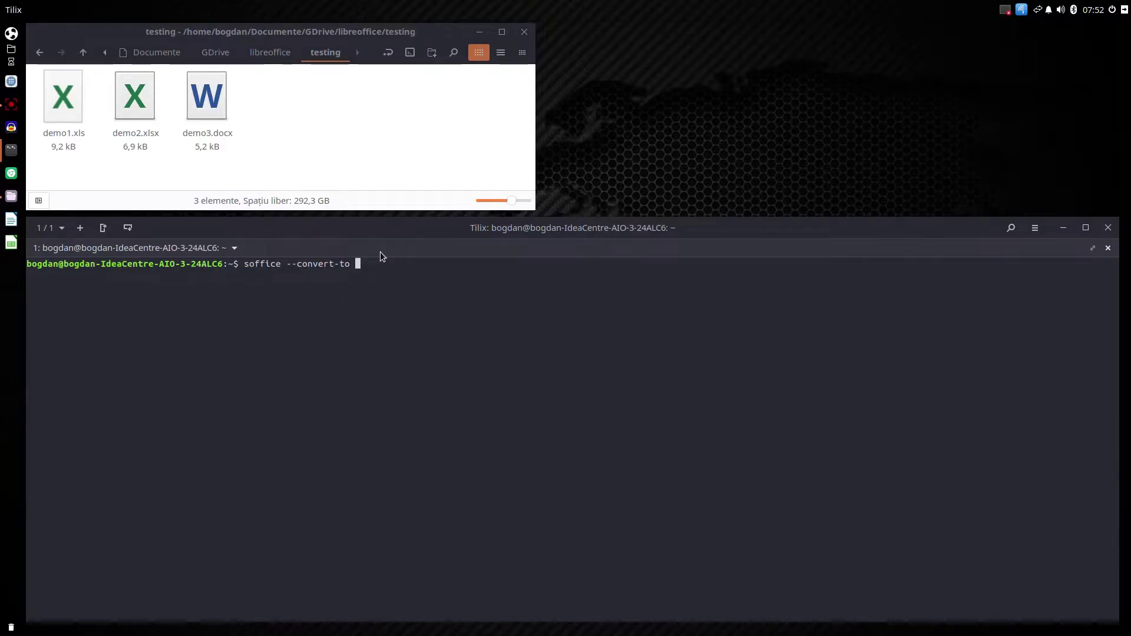
pyautogui.write('pdf demo3.dco')
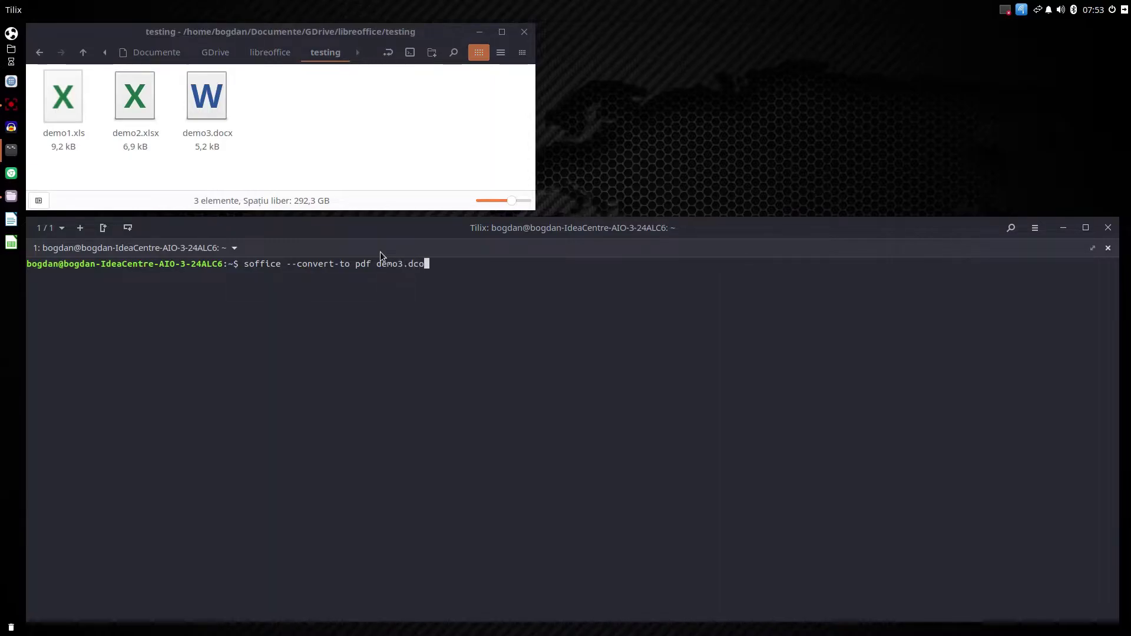
pyautogui.write('cx')
pyautogui.press('Return')
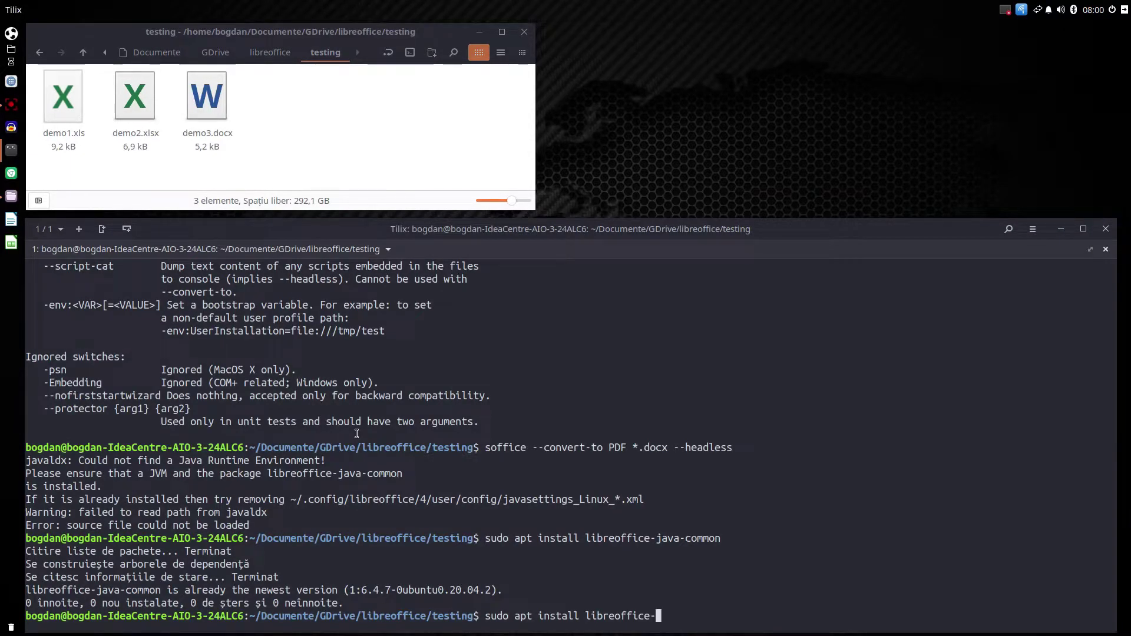
# - Run sudo apt install libreoffice -y, answer y, and let the installation finish
pyautogui.press('BackSpace')
pyautogui.write('-y')
pyautogui.press('Return')
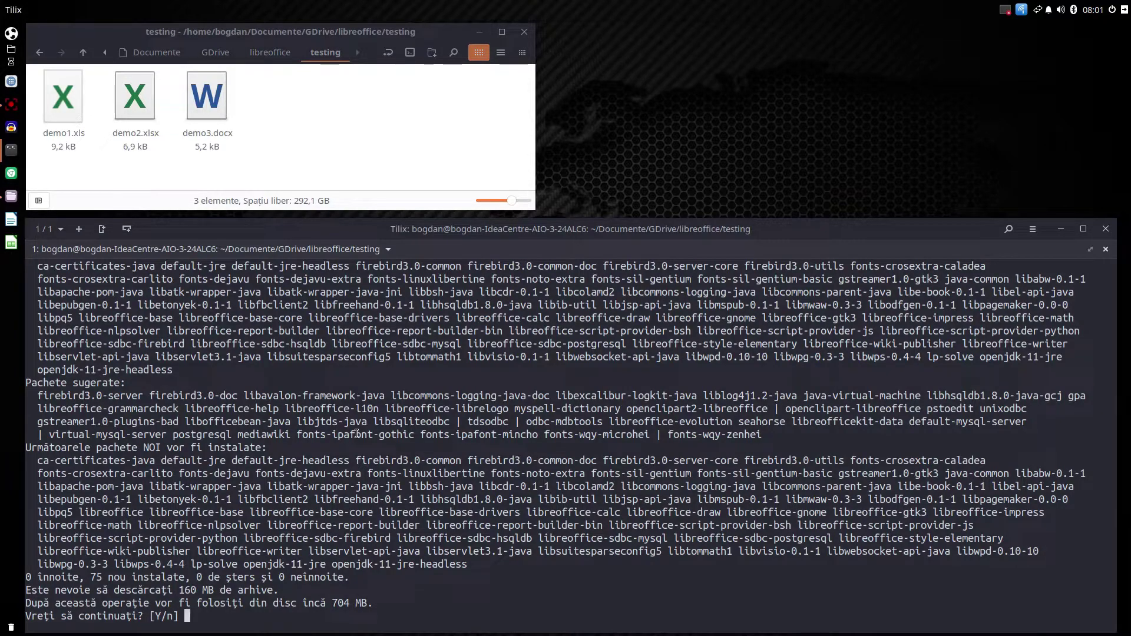
pyautogui.write('y')
pyautogui.press('Return')
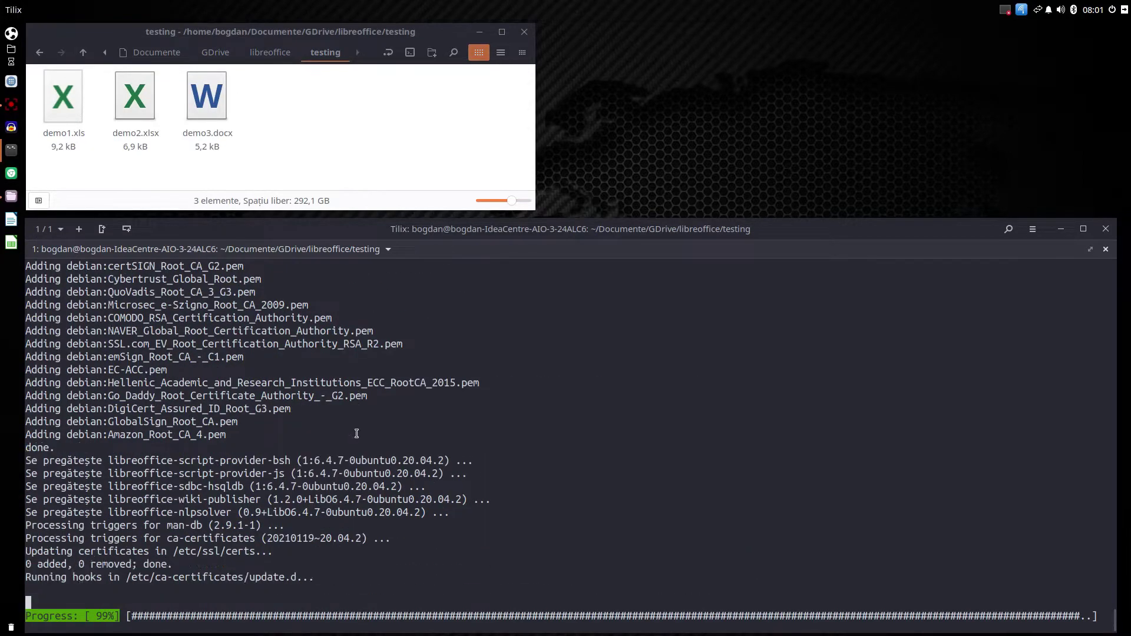
# - Clear the terminal and rerun the recalled conversion on demo3.docx, which fails with no export filter
pyautogui.write('cle')
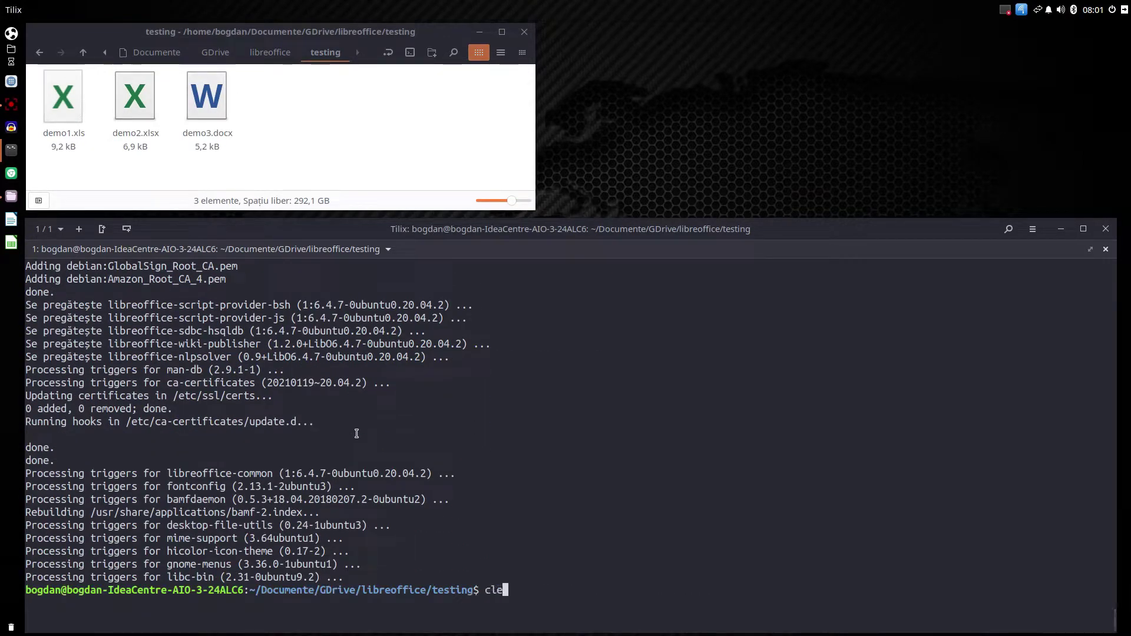
pyautogui.write('ar')
pyautogui.press('Return')
pyautogui.press('Up')
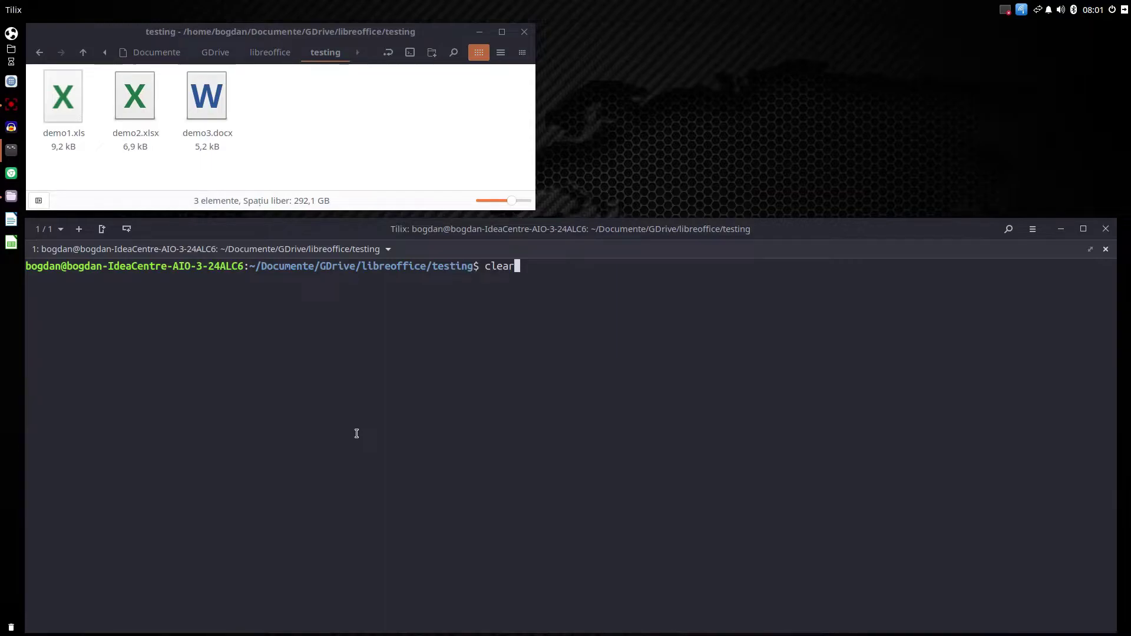
pyautogui.press('Up')
pyautogui.press('Up')
pyautogui.press('Up')
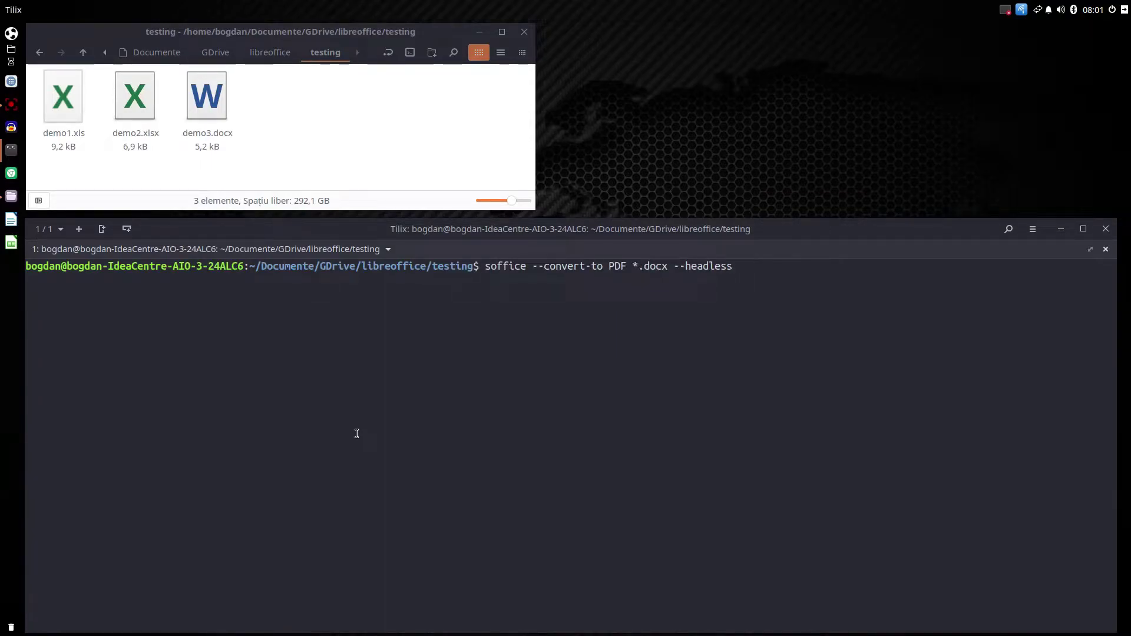
pyautogui.press('Left')
pyautogui.press('Left')
pyautogui.press('Left')
pyautogui.press('Left')
pyautogui.press('Left')
pyautogui.press('Left')
pyautogui.press('Left')
pyautogui.press('Left')
pyautogui.press('Left')
pyautogui.press('Left')
pyautogui.press('Left')
pyautogui.press('Left')
pyautogui.press('Left')
pyautogui.press('Left')
pyautogui.press('Left')
pyautogui.press('Left')
pyautogui.press('BackSpace')
pyautogui.write('demo3')
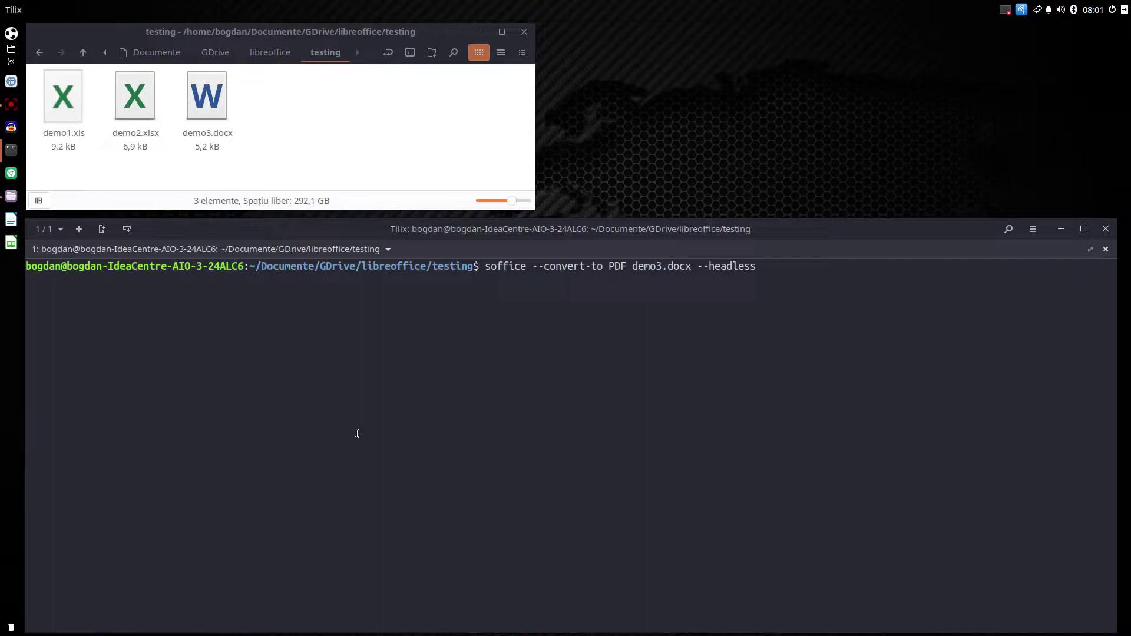
pyautogui.press('Return')
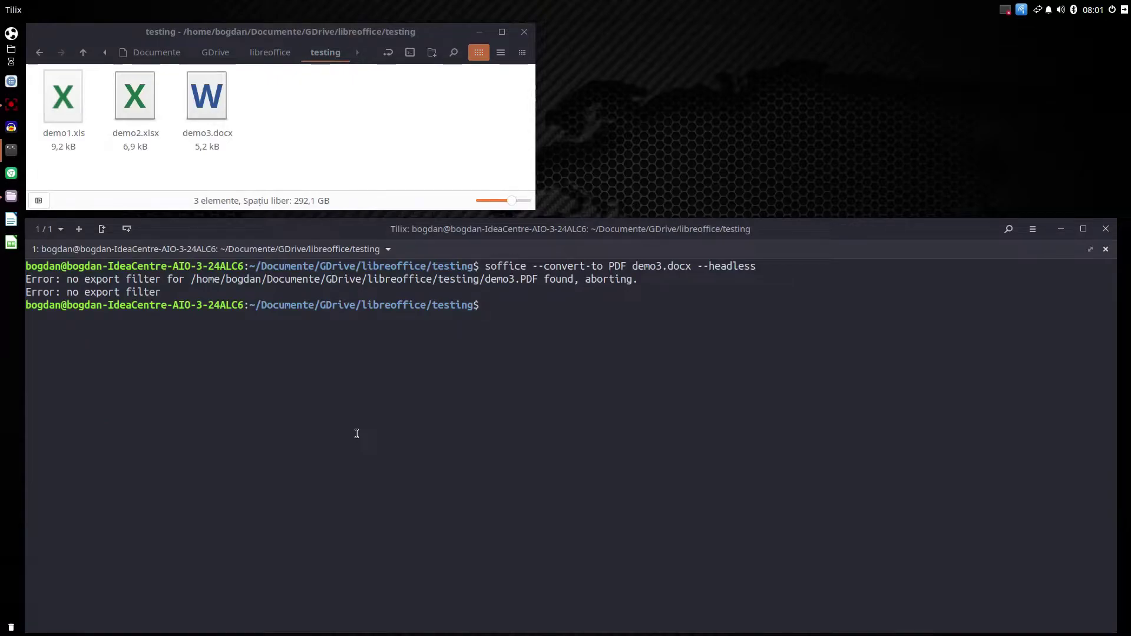
# - Change the format name PDF to lowercase pdf and rerun, producing demo3.pdf
pyautogui.press('Up')
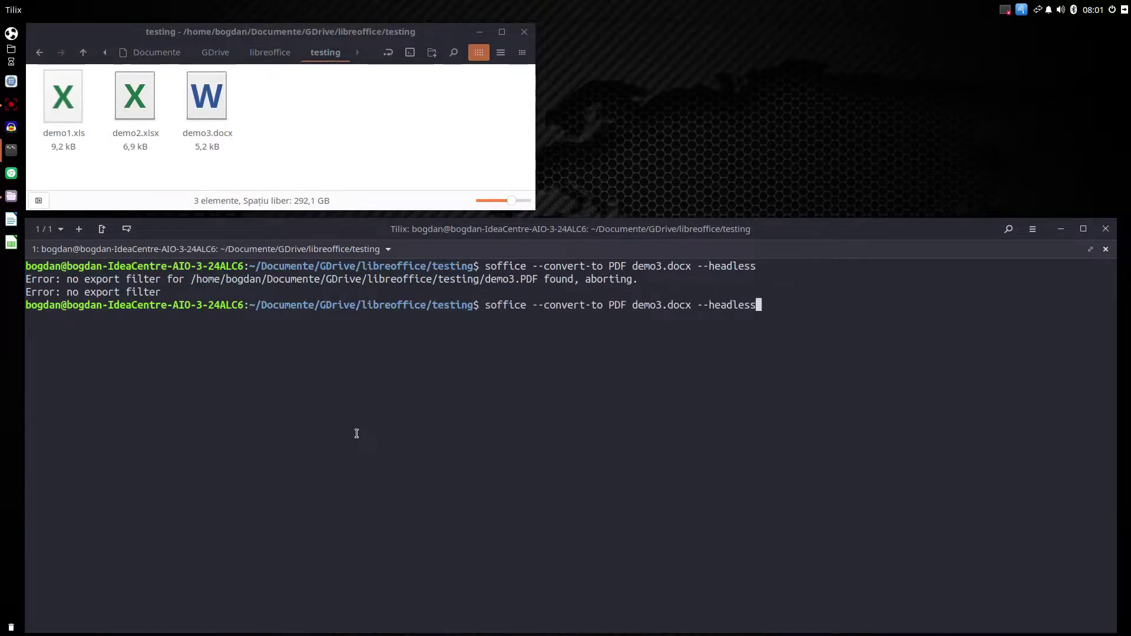
pyautogui.press('Left')
pyautogui.press('Left')
pyautogui.press('Left')
pyautogui.press('Left')
pyautogui.press('Left')
pyautogui.press('Left')
pyautogui.press('Left')
pyautogui.press('Left')
pyautogui.press('Left')
pyautogui.press('Left')
pyautogui.press('Left')
pyautogui.press('Left')
pyautogui.press('Left')
pyautogui.press('Left')
pyautogui.press('Left')
pyautogui.press('Left')
pyautogui.press('Left')
pyautogui.press('Left')
pyautogui.press('Left')
pyautogui.press('Left')
pyautogui.press('Left')
pyautogui.press('Left')
pyautogui.press('Left')
pyautogui.press('Left')
pyautogui.press('Left')
pyautogui.press('Left')
pyautogui.press('Left')
pyautogui.press('Right')
pyautogui.press('Right')
pyautogui.press('Delete')
pyautogui.press('Delete')
pyautogui.press('Delete')
pyautogui.write('pdf')
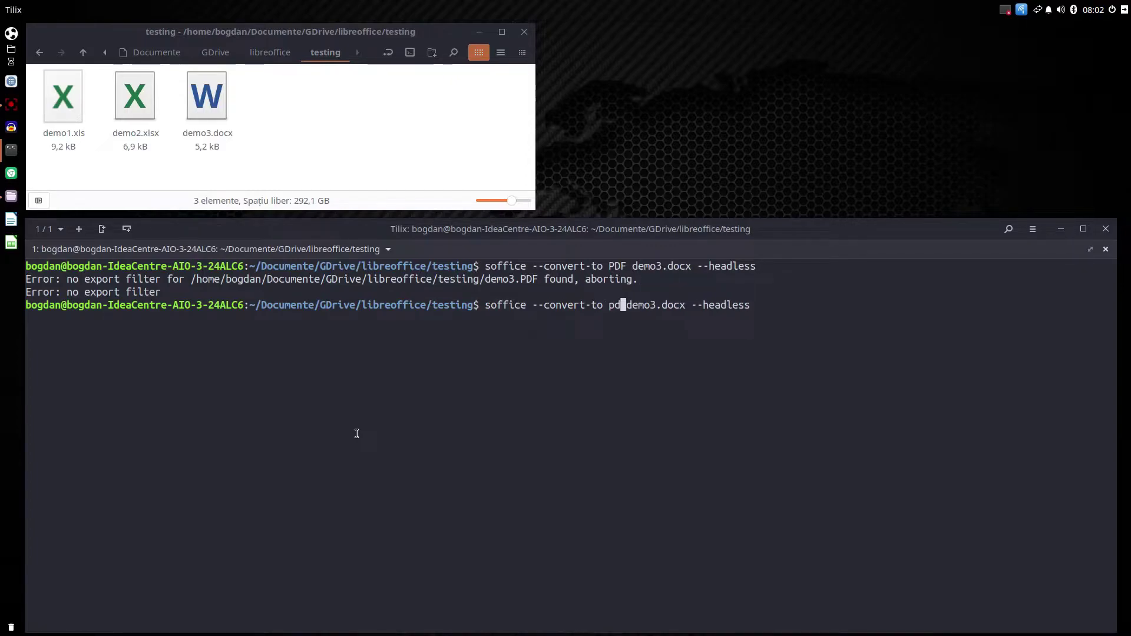
pyautogui.press('Right')
pyautogui.press('Right')
pyautogui.press('Right')
pyautogui.press('Right')
pyautogui.press('Right')
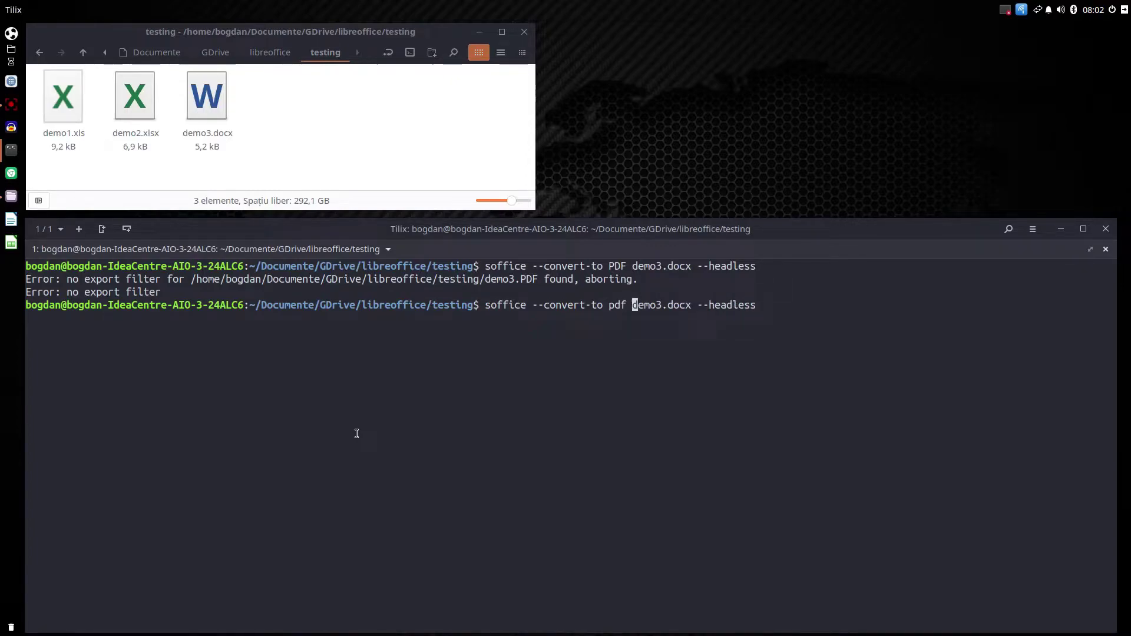
pyautogui.press('Right')
pyautogui.press('Right')
pyautogui.press('Right')
pyautogui.press('Right')
pyautogui.press('Right')
pyautogui.press('Return')
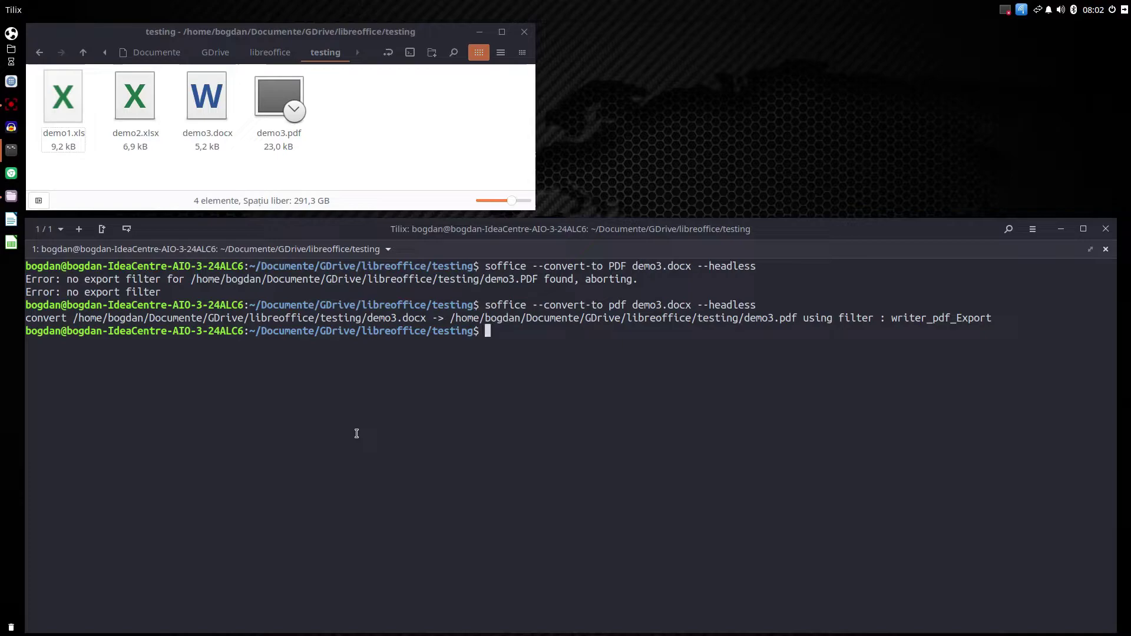
pyautogui.doubleClick(222, 103)
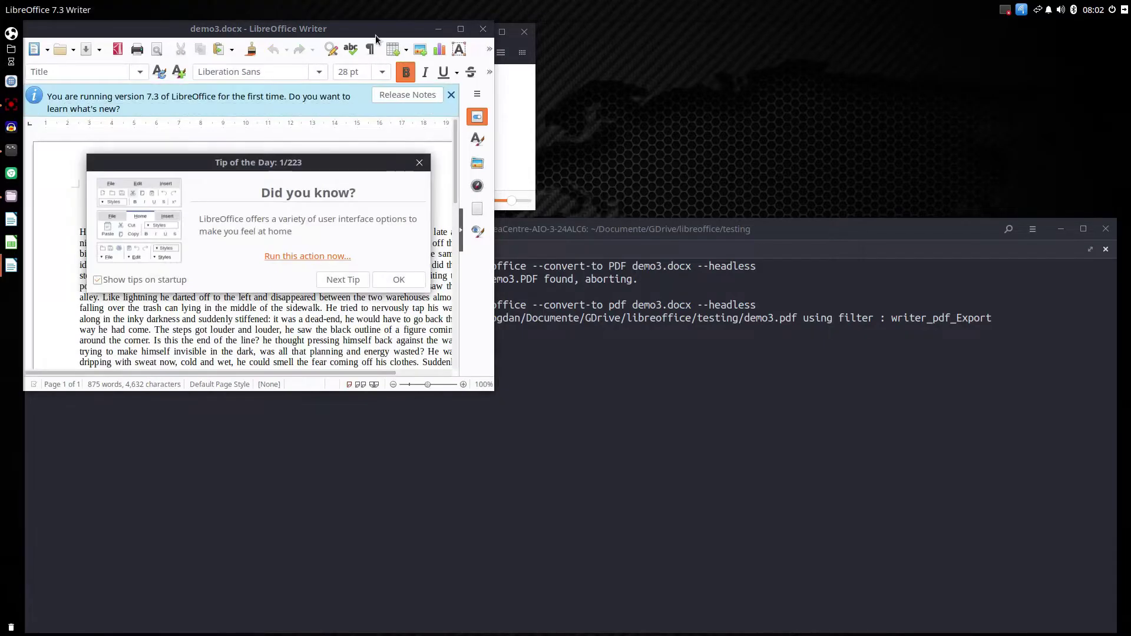
pyautogui.click(394, 279)
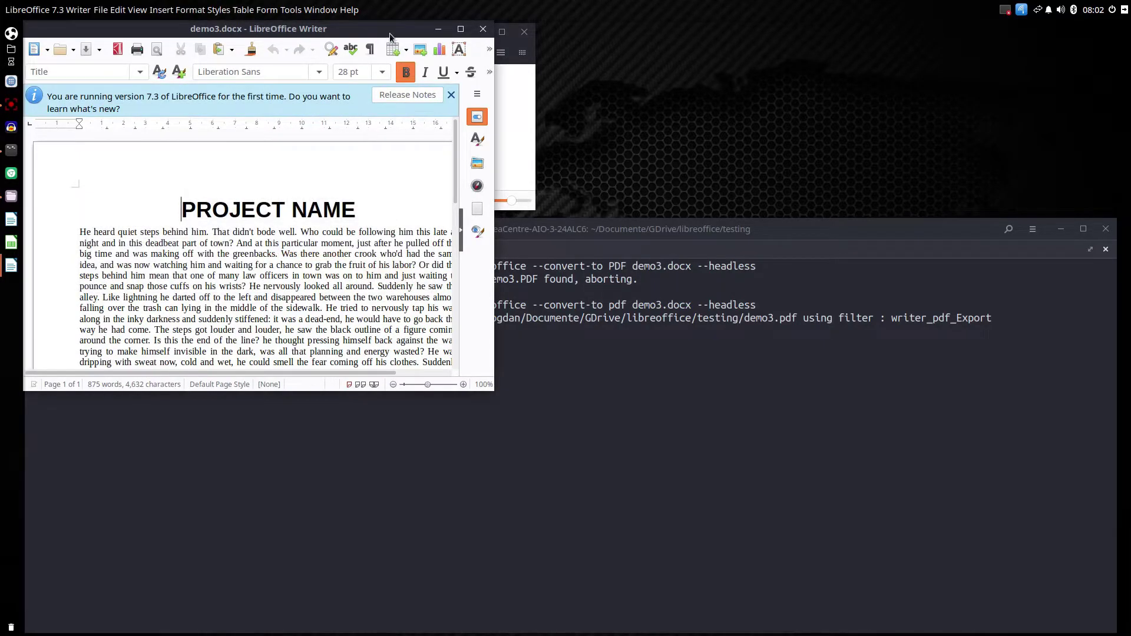
pyautogui.doubleClick(389, 37)
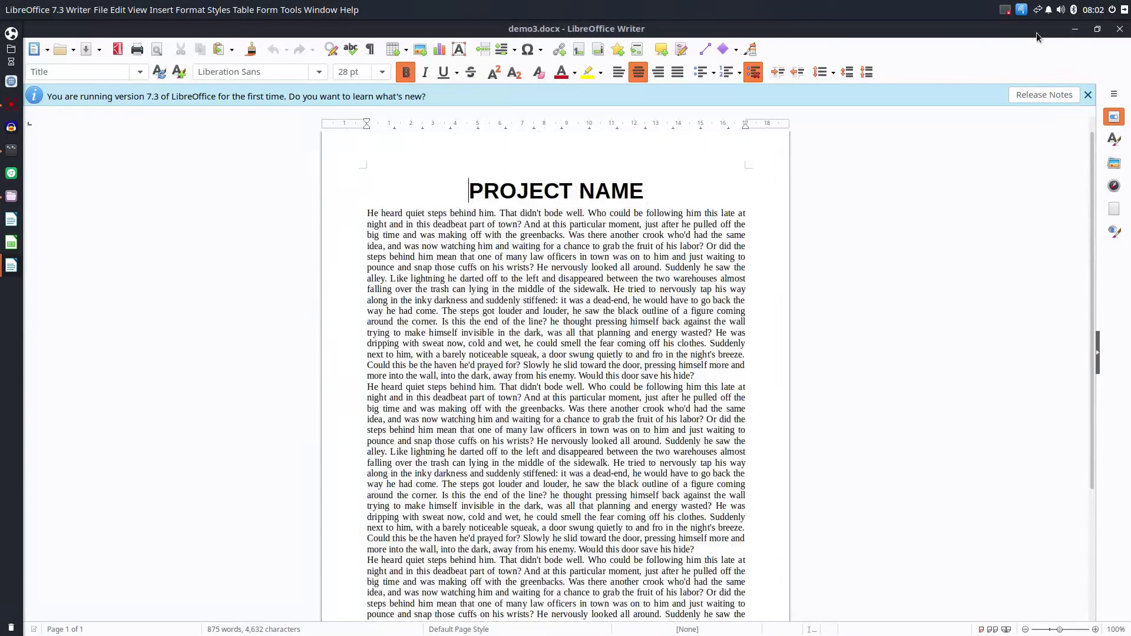
pyautogui.click(1119, 28)
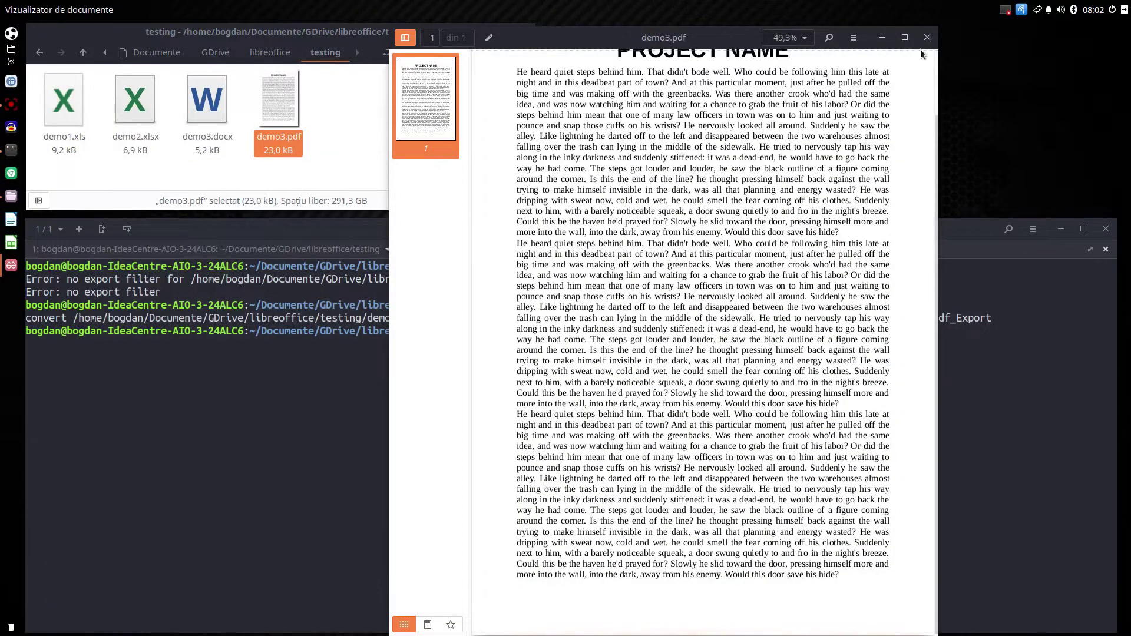
pyautogui.click(927, 38)
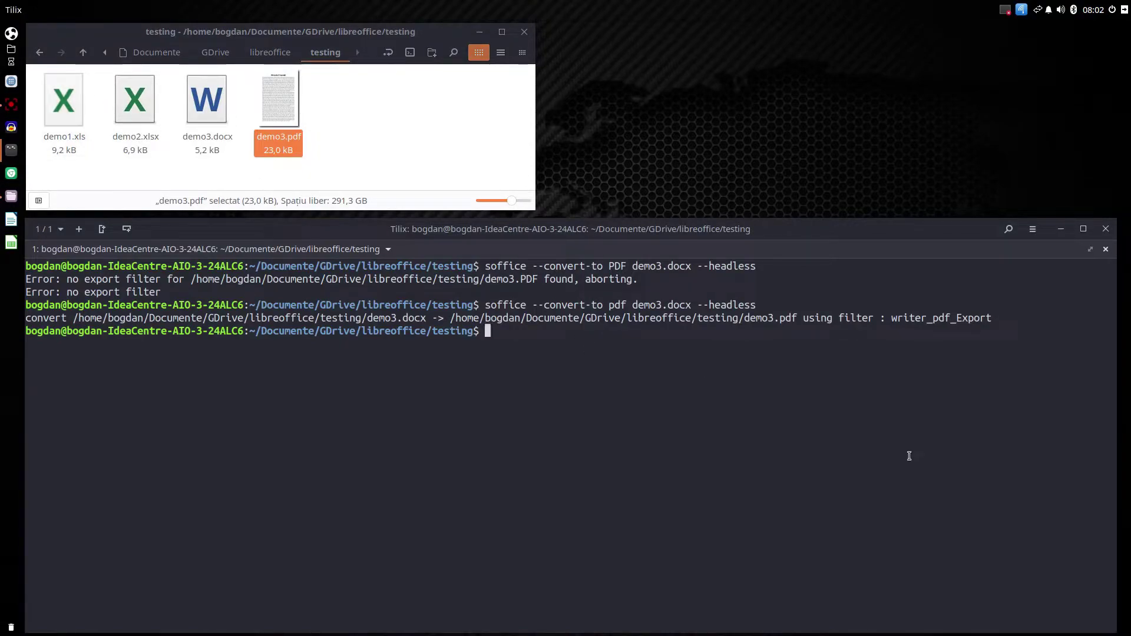
# - Recall the last soffice command and change its target format from pdf to xls
pyautogui.press('Up')
pyautogui.press('Home')
pyautogui.press('Right')
pyautogui.press('Right')
pyautogui.press('Right')
pyautogui.press('Right')
pyautogui.press('Right')
pyautogui.press('Right')
pyautogui.press('Right')
pyautogui.press('Right')
pyautogui.press('Right')
pyautogui.press('Right')
pyautogui.press('Right')
pyautogui.press('Right')
pyautogui.press('Right')
pyautogui.press('Right')
pyautogui.press('Right')
pyautogui.press('Right')
pyautogui.press('Right')
pyautogui.press('Right')
pyautogui.press('Right')
pyautogui.press('Right')
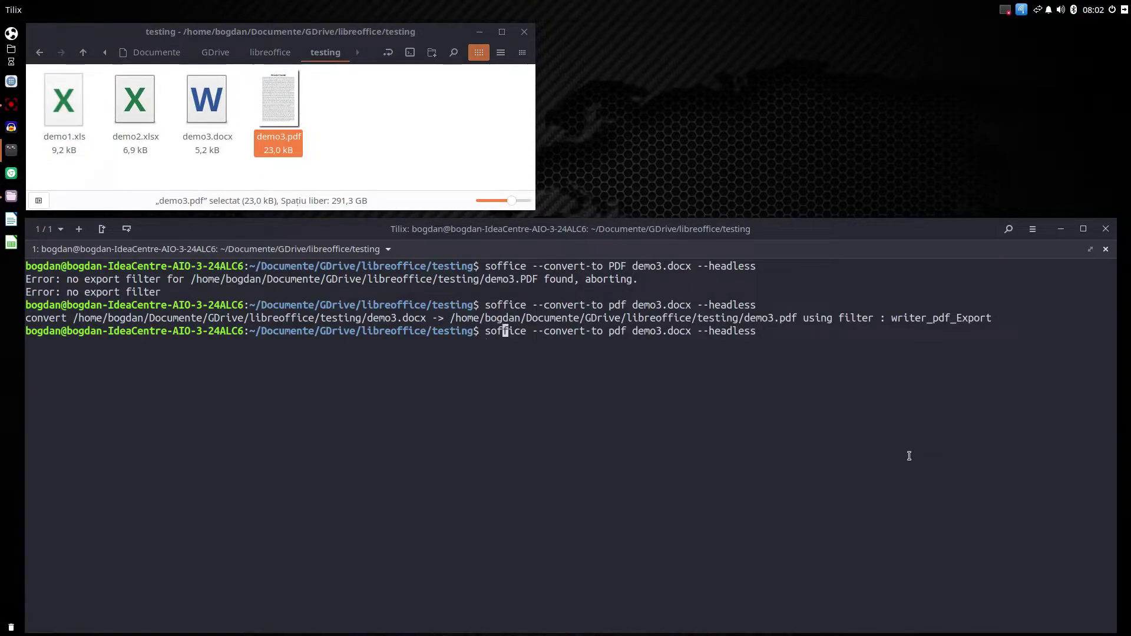
pyautogui.press('Delete')
pyautogui.press('Delete')
pyautogui.press('Delete')
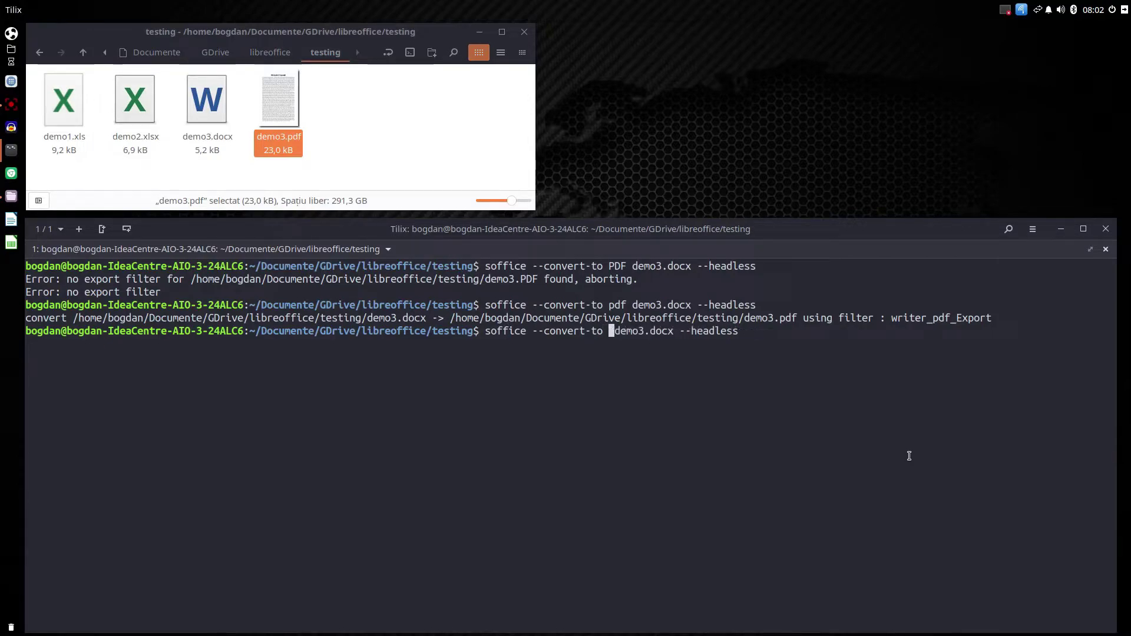
pyautogui.write('xls')
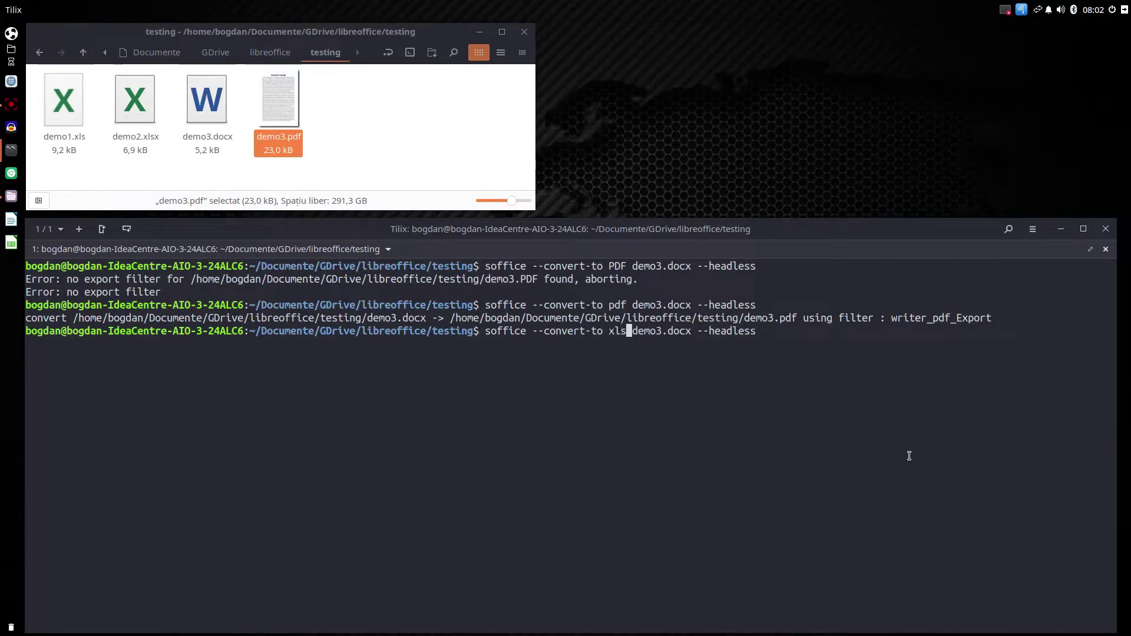
# - Change the source file to demo2.xlsx and run the conversion, creating demo2.xls
pyautogui.press('Right')
pyautogui.press('Right')
pyautogui.press('Right')
pyautogui.press('Right')
pyautogui.press('Delete')
pyautogui.write('1')
pyautogui.press('Right')
pyautogui.press('Left')
pyautogui.press('Left')
pyautogui.press('Right')
pyautogui.press('Right')
pyautogui.press('Delete')
pyautogui.write('2')
pyautogui.press('Right')
pyautogui.press('Delete')
pyautogui.press('Delete')
pyautogui.press('Delete')
pyautogui.press('Delete')
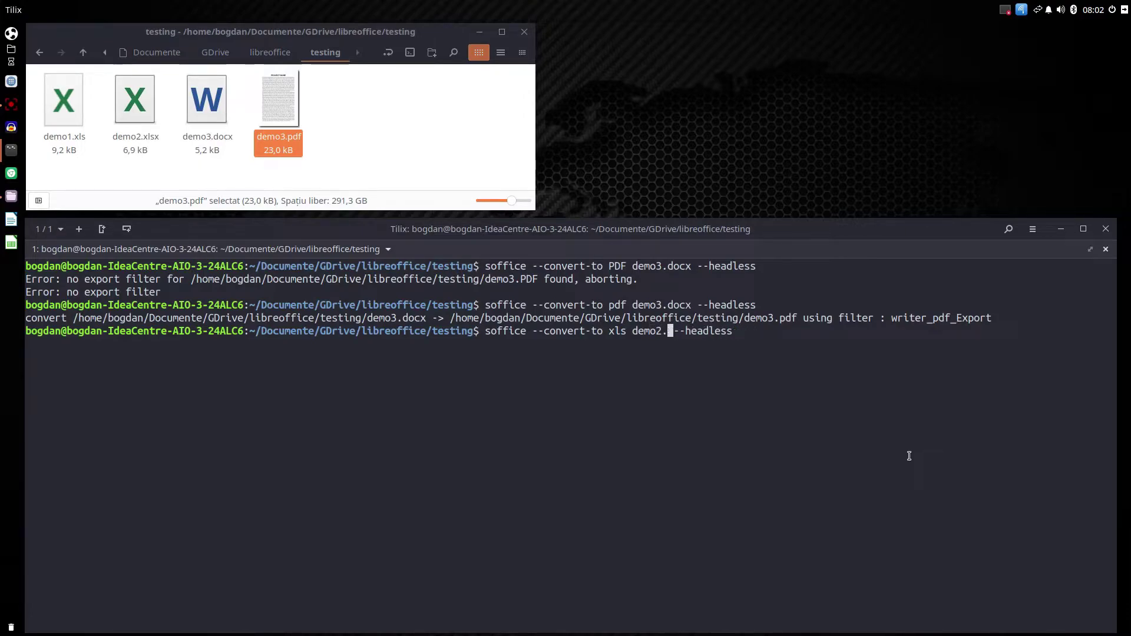
pyautogui.write('xlsx')
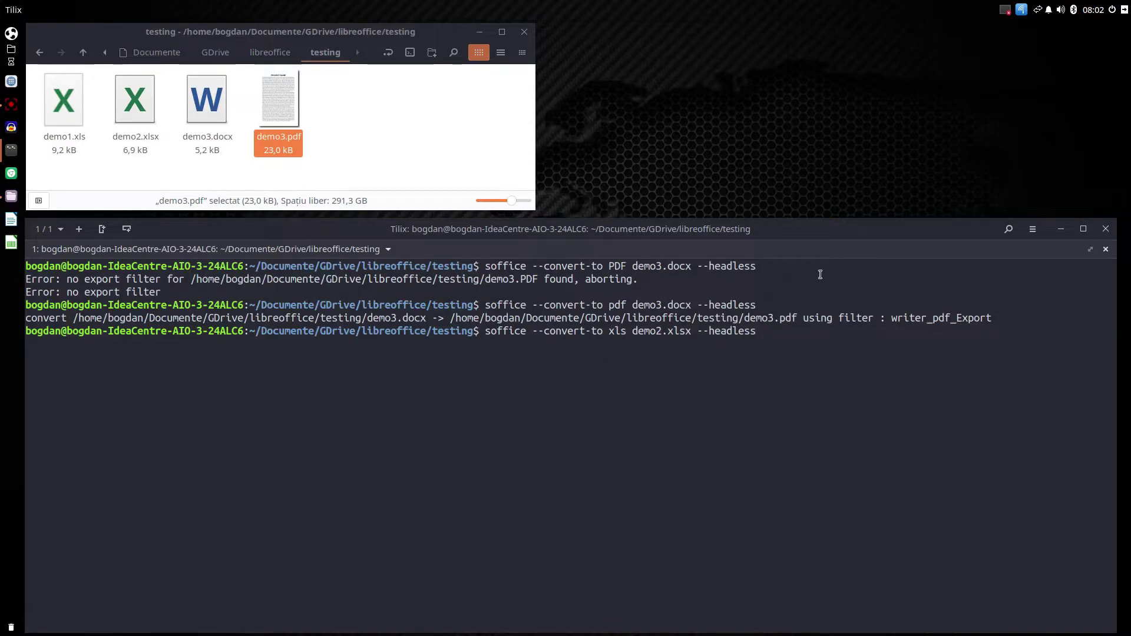
pyautogui.press('Return')
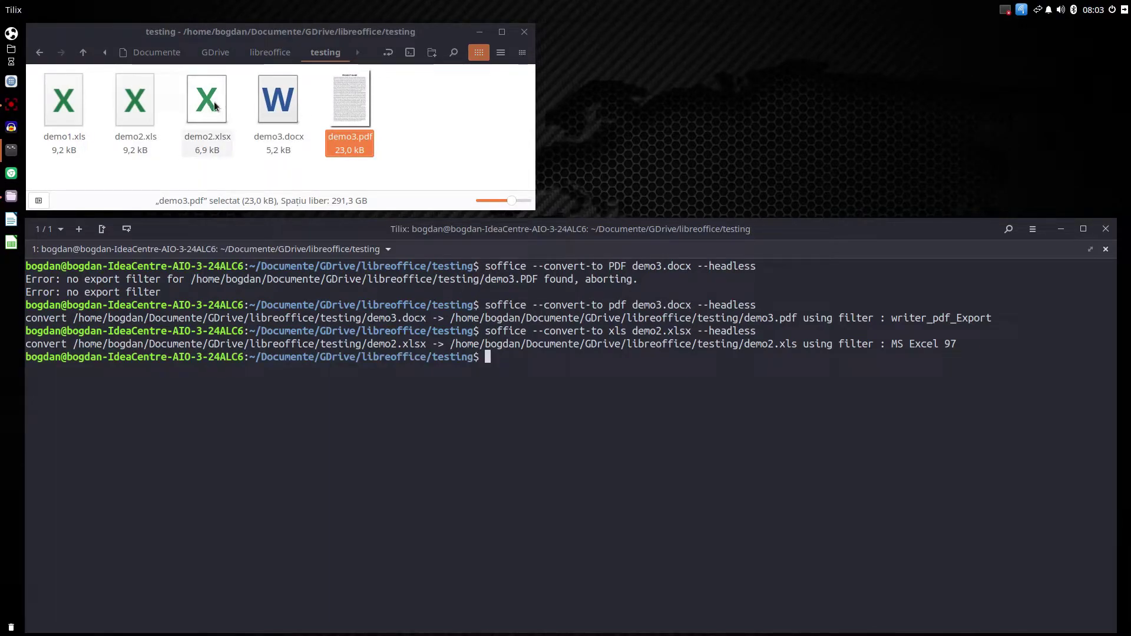
pyautogui.doubleClick(203, 114)
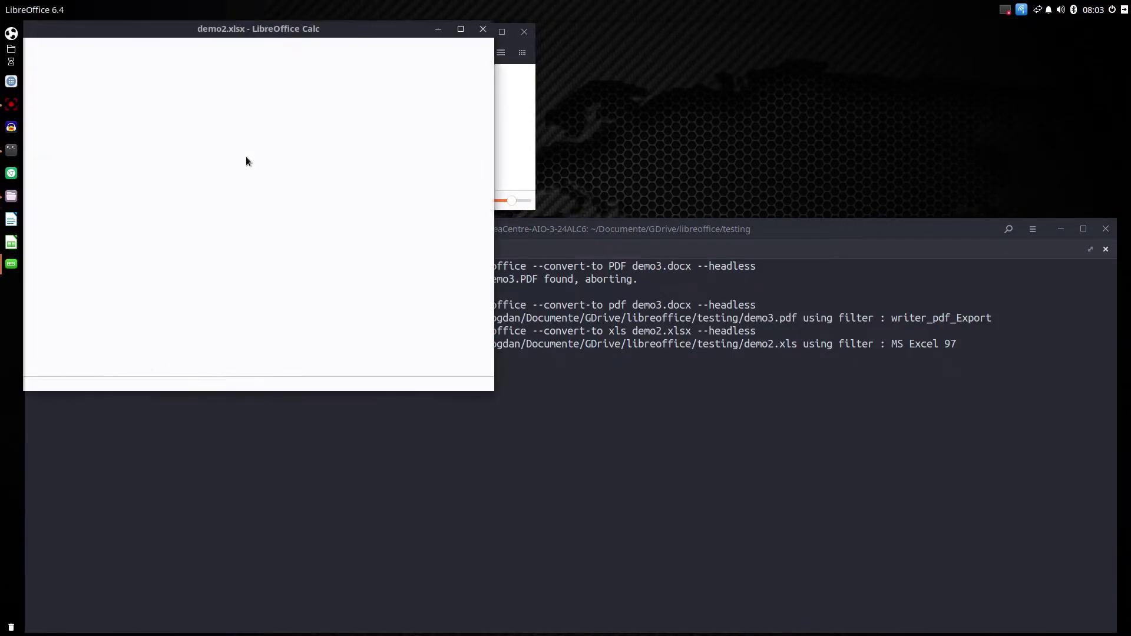
pyautogui.scroll(-4, 235, 213)
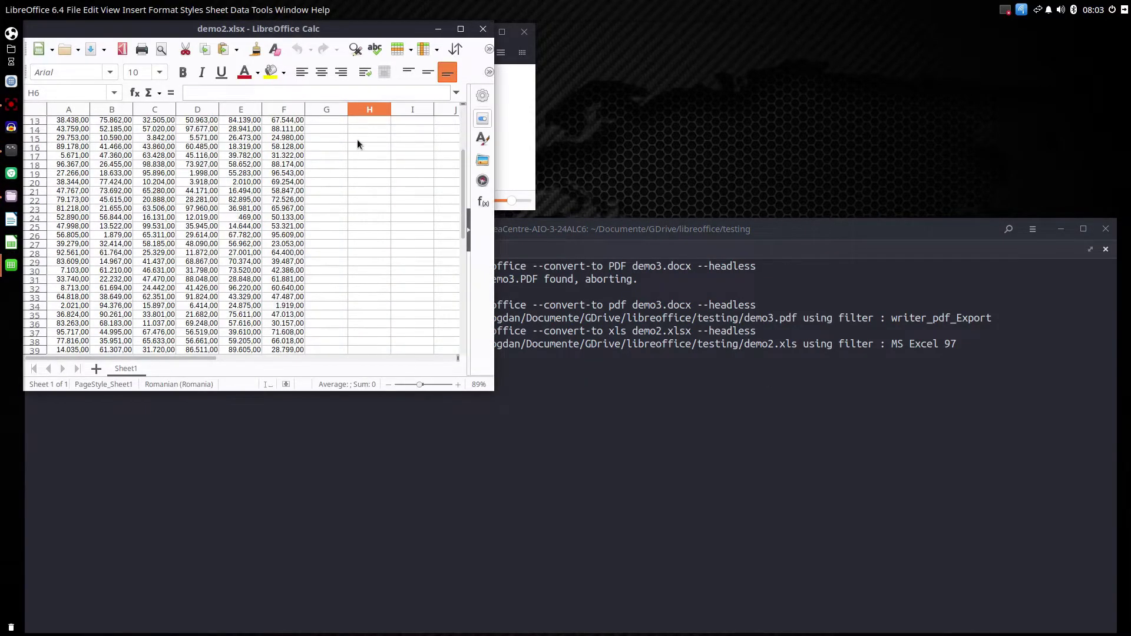
pyautogui.click(483, 29)
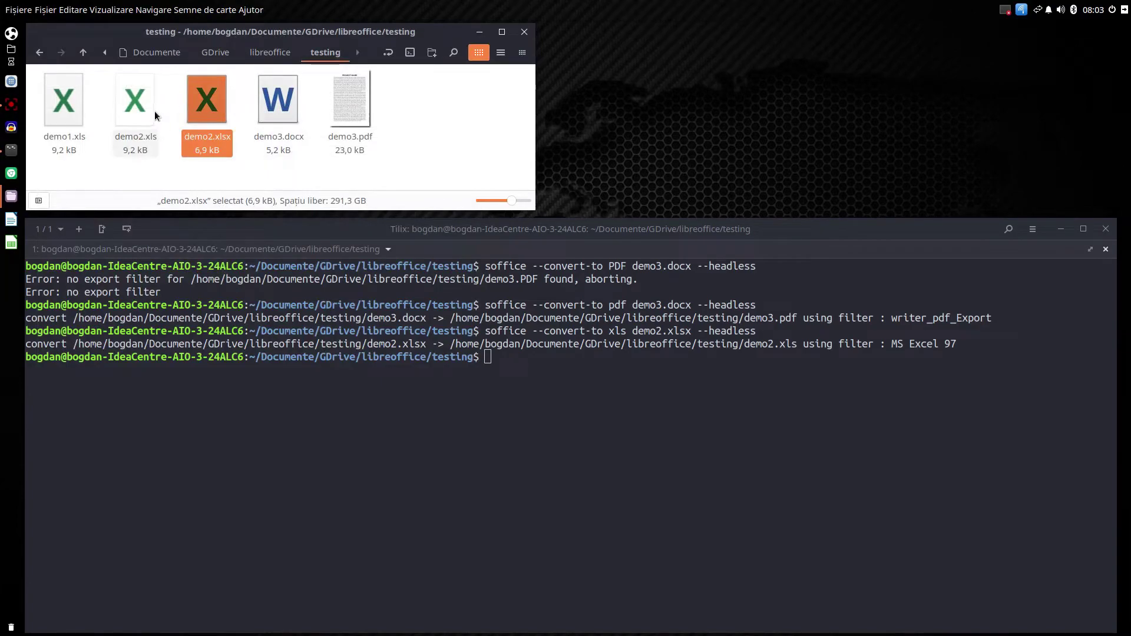
pyautogui.doubleClick(148, 141)
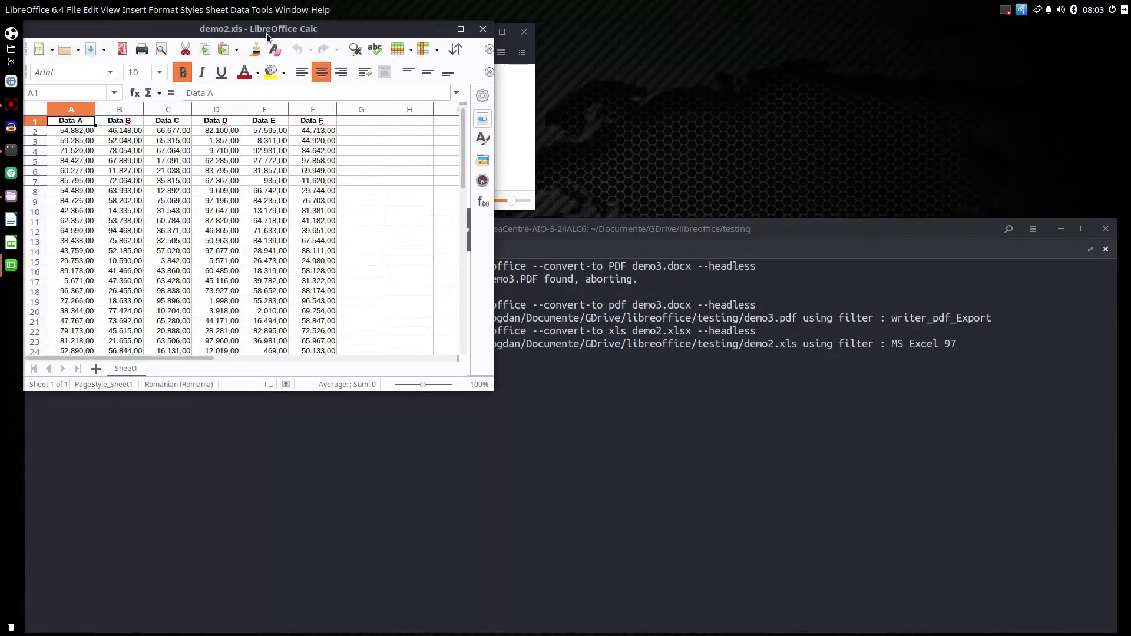
pyautogui.click(484, 28)
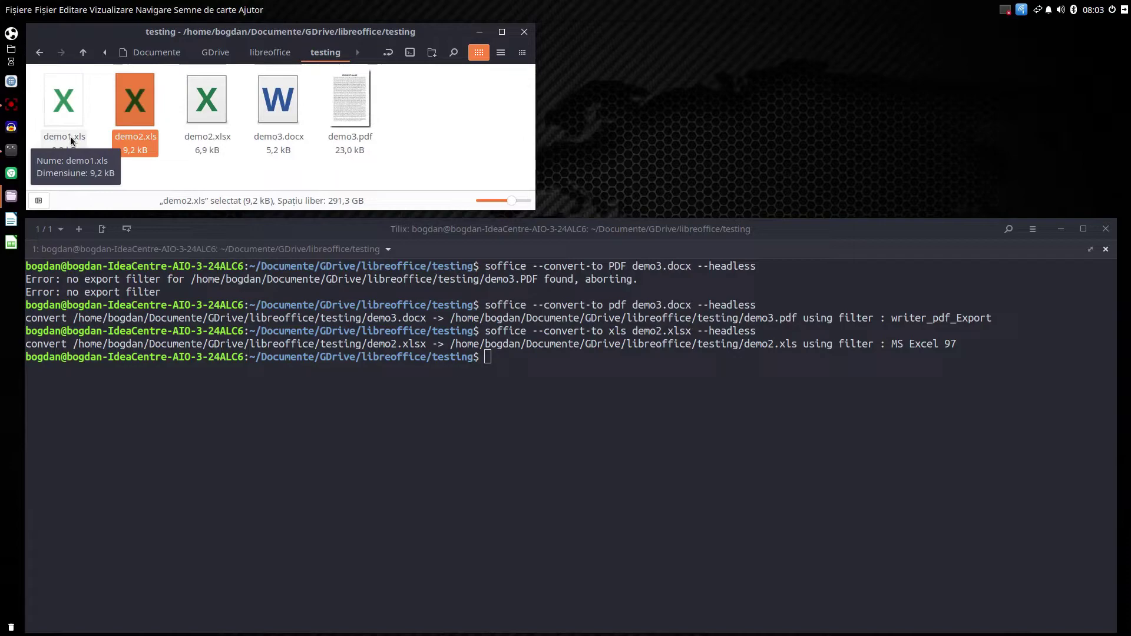
# - Edit the recalled command to soffice --convert-to xlsx demo1.xls --headless and run it
pyautogui.click(505, 364)
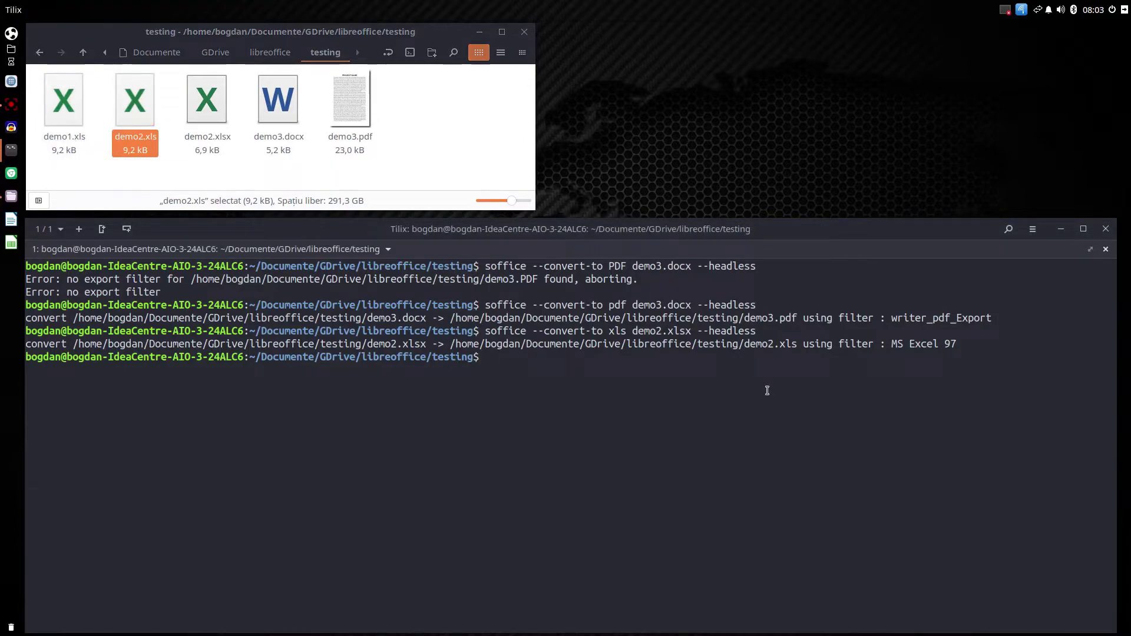
pyautogui.press('Up')
pyautogui.press('Home')
pyautogui.press('Right')
pyautogui.press('Right')
pyautogui.press('Right')
pyautogui.press('Right')
pyautogui.press('Right')
pyautogui.press('Right')
pyautogui.press('Right')
pyautogui.press('Right')
pyautogui.press('Right')
pyautogui.press('Right')
pyautogui.press('Right')
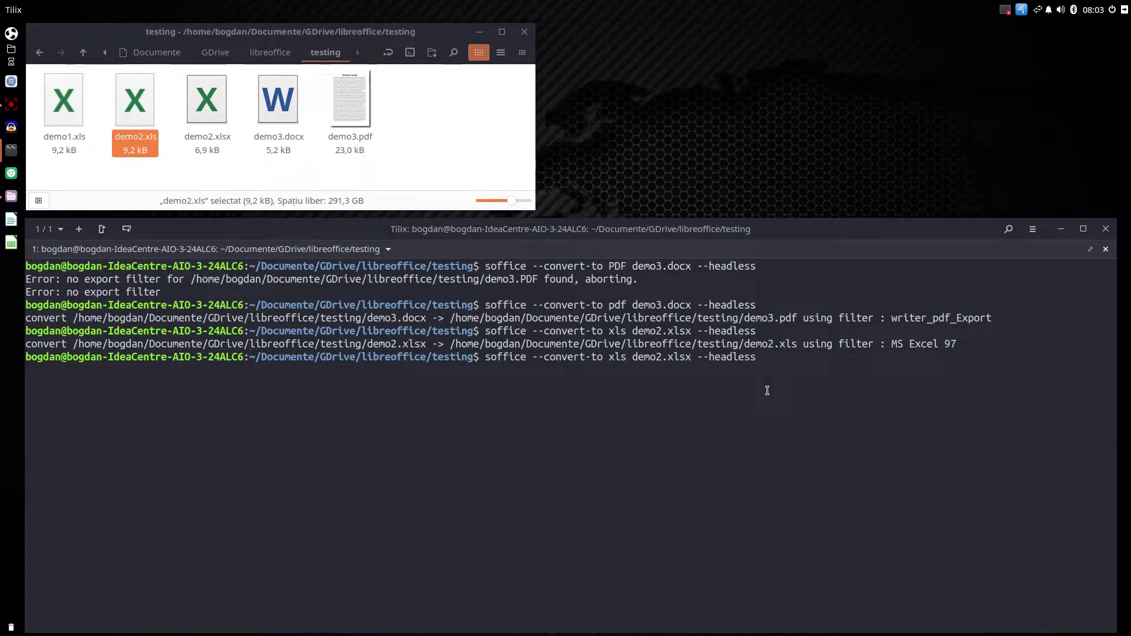
pyautogui.press('Right')
pyautogui.write('x')
pyautogui.press('Right')
pyautogui.press('Right')
pyautogui.press('Right')
pyautogui.press('Right')
pyautogui.press('Right')
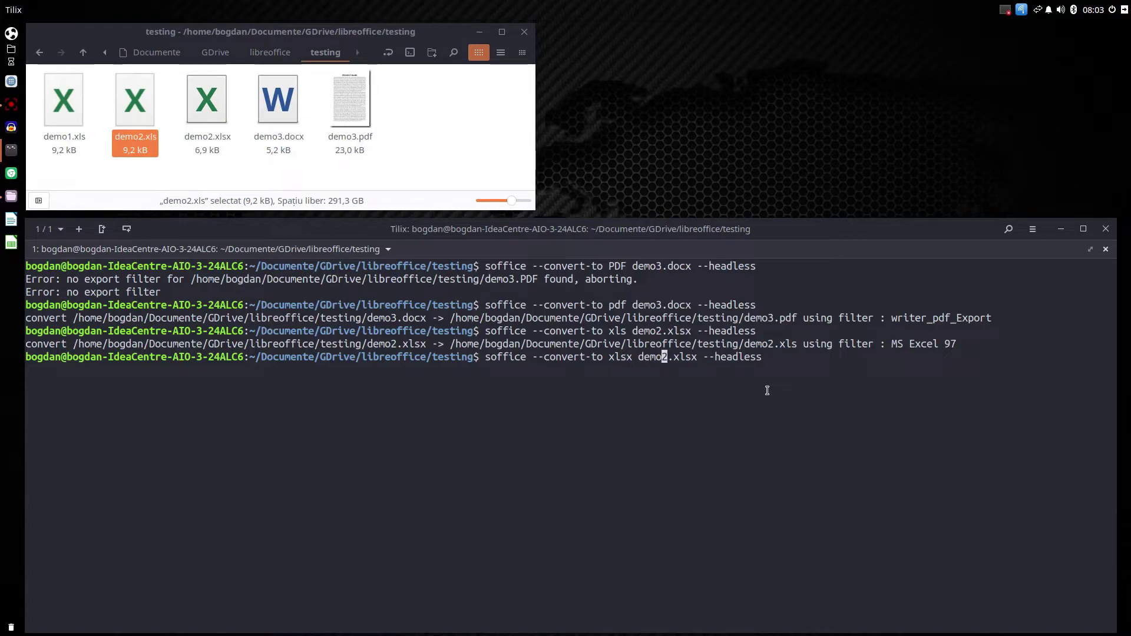
pyautogui.press('Delete')
pyautogui.write('1')
pyautogui.press('Right')
pyautogui.press('Right')
pyautogui.press('Right')
pyautogui.press('Right')
pyautogui.press('Delete')
pyautogui.press('Return')
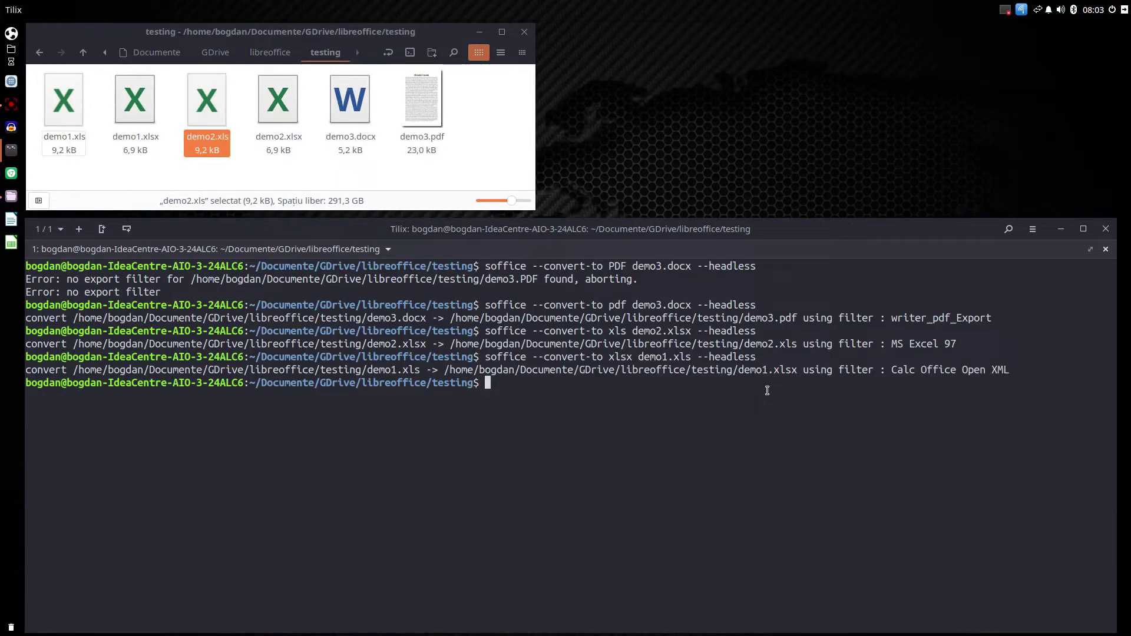
# - Open demo1.xlsx in Calc, close it, and reopen it to show the Data A–F table
pyautogui.doubleClick(136, 118)
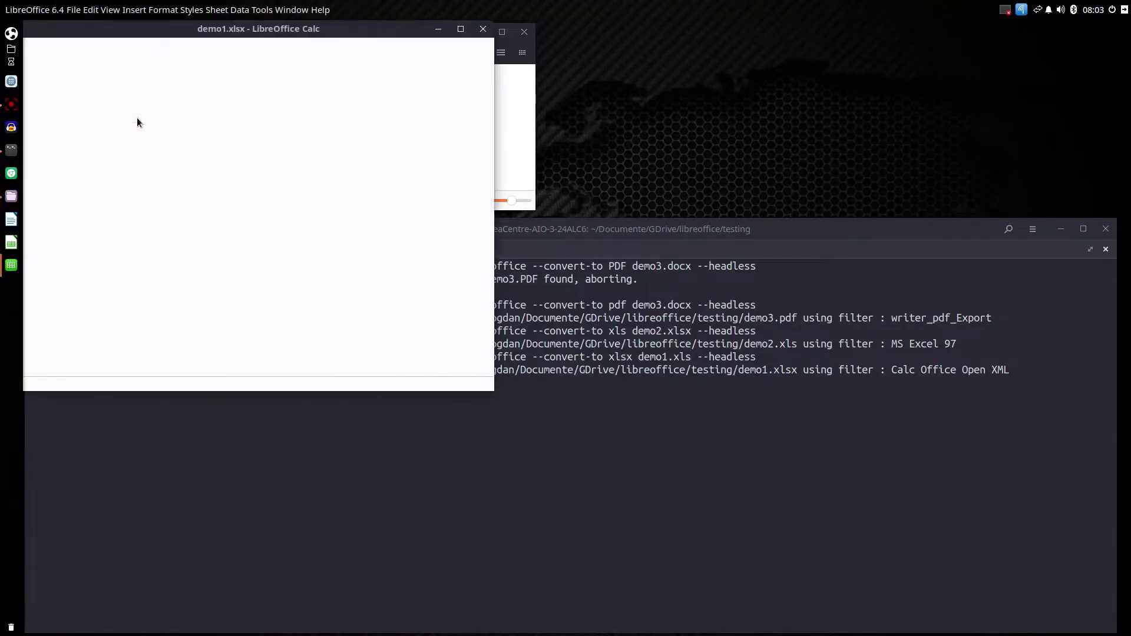
pyautogui.scroll(-4, 355, 155)
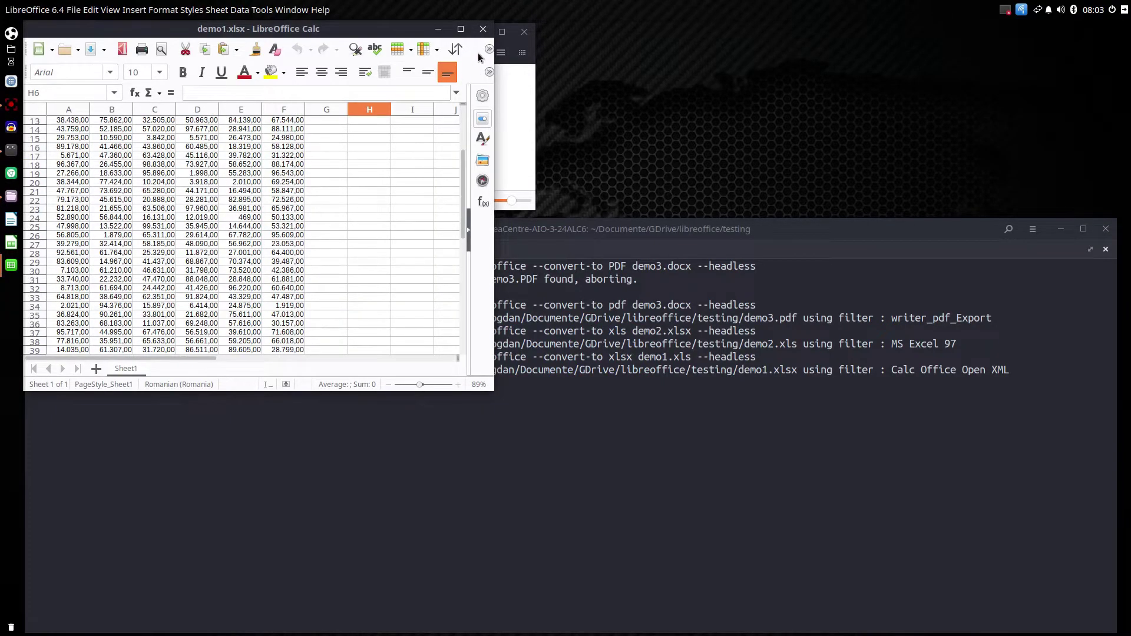
pyautogui.click(482, 30)
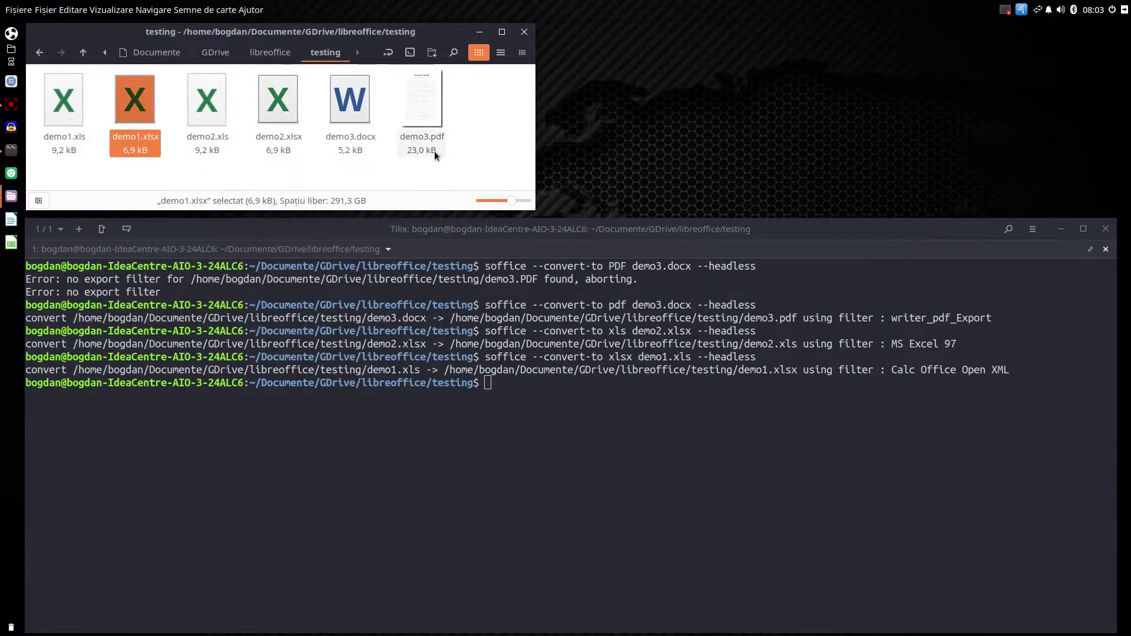
pyautogui.doubleClick(133, 112)
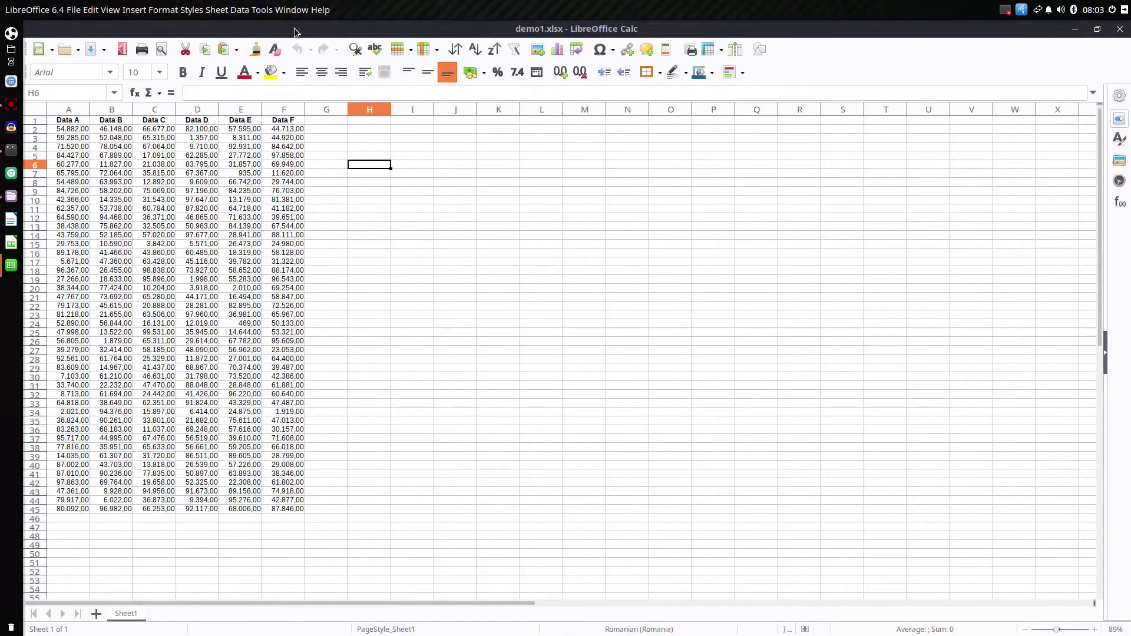
# - Select A1:F45 and define it as the print area
pyautogui.moveTo(289, 288); pyautogui.dragTo(75, 124)
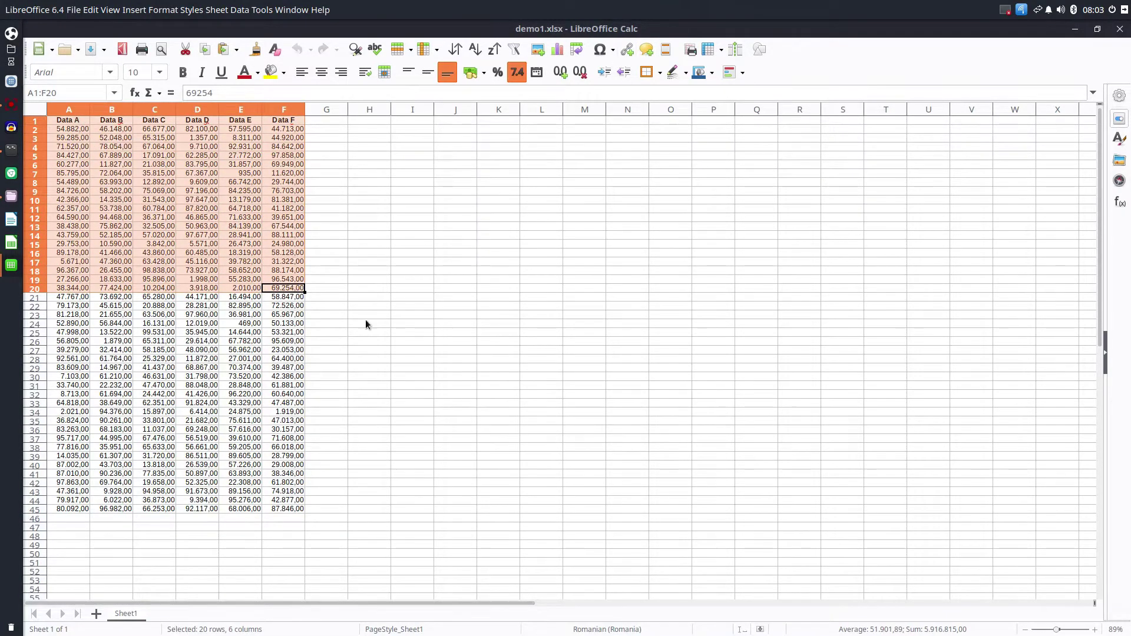
pyautogui.click(327, 341)
pyautogui.moveTo(288, 503); pyautogui.dragTo(64, 121)
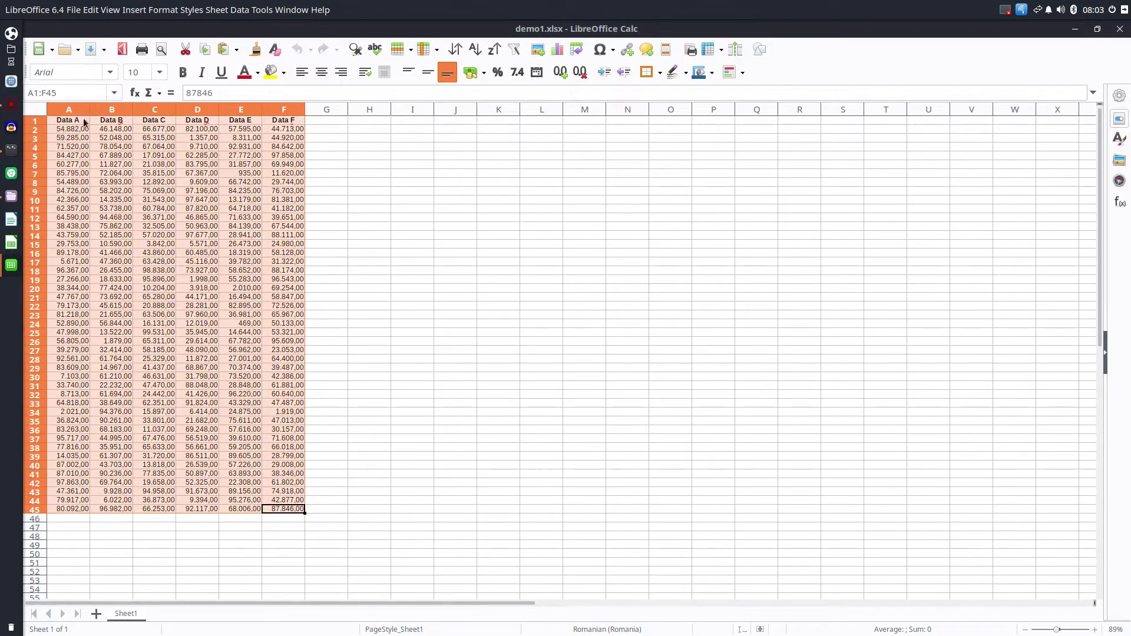
pyautogui.click(690, 48)
pyautogui.click(509, 174)
# - In Print Preview, set the page style's Reduce/enlarge printout scaling factor to 200%
pyautogui.hotkey('ctrl', 'shift', 'o')
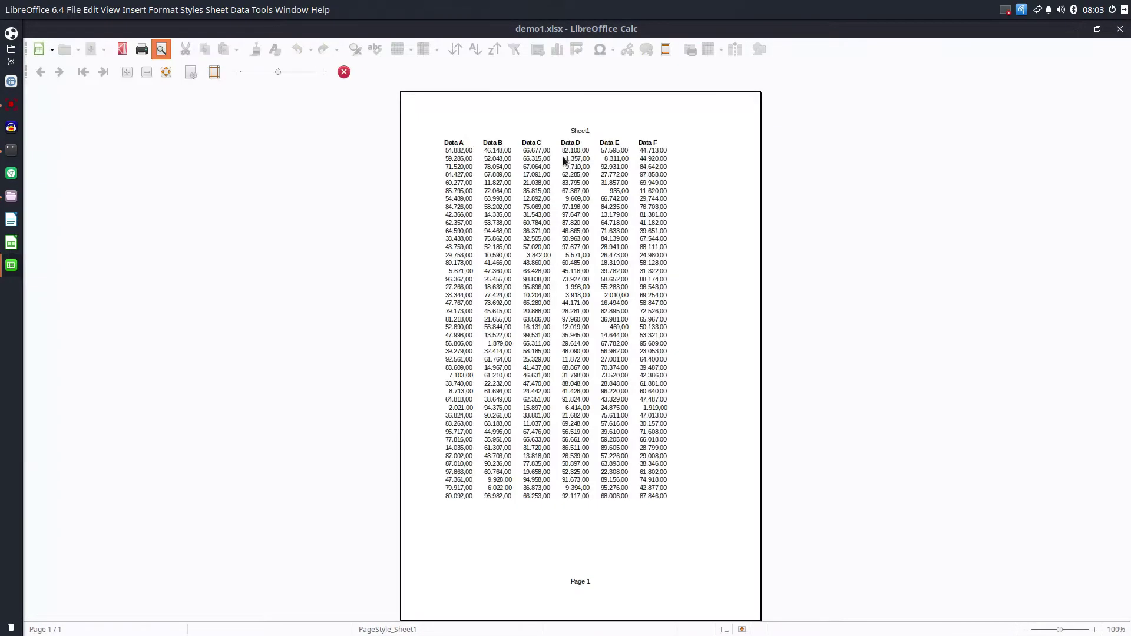
pyautogui.click(189, 73)
pyautogui.click(446, 201)
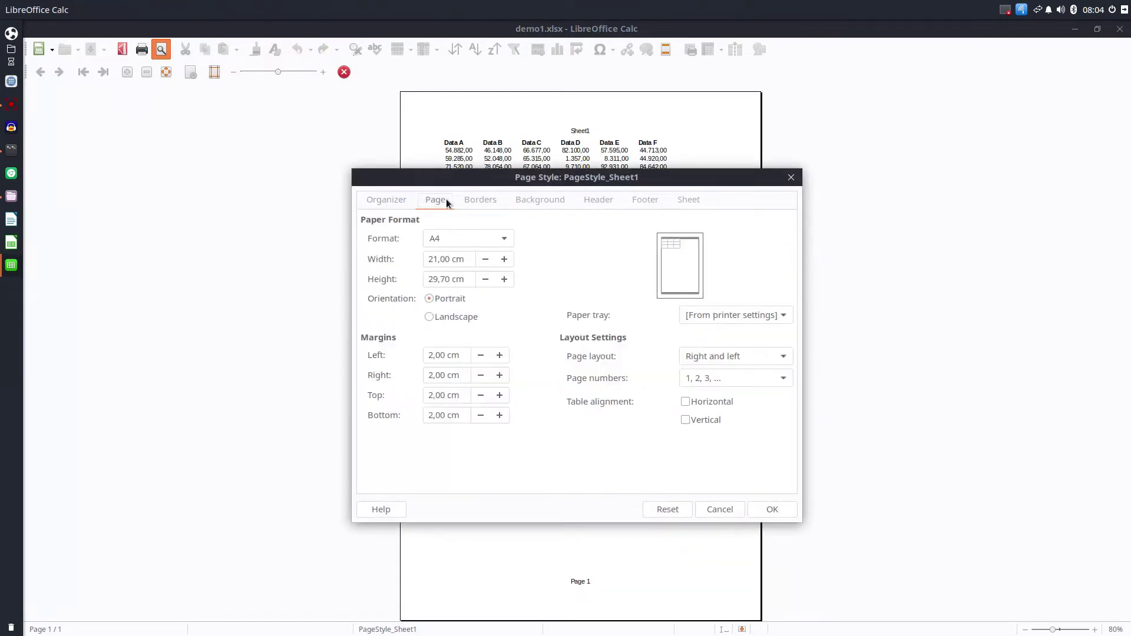
pyautogui.scroll(-1, 524, 202)
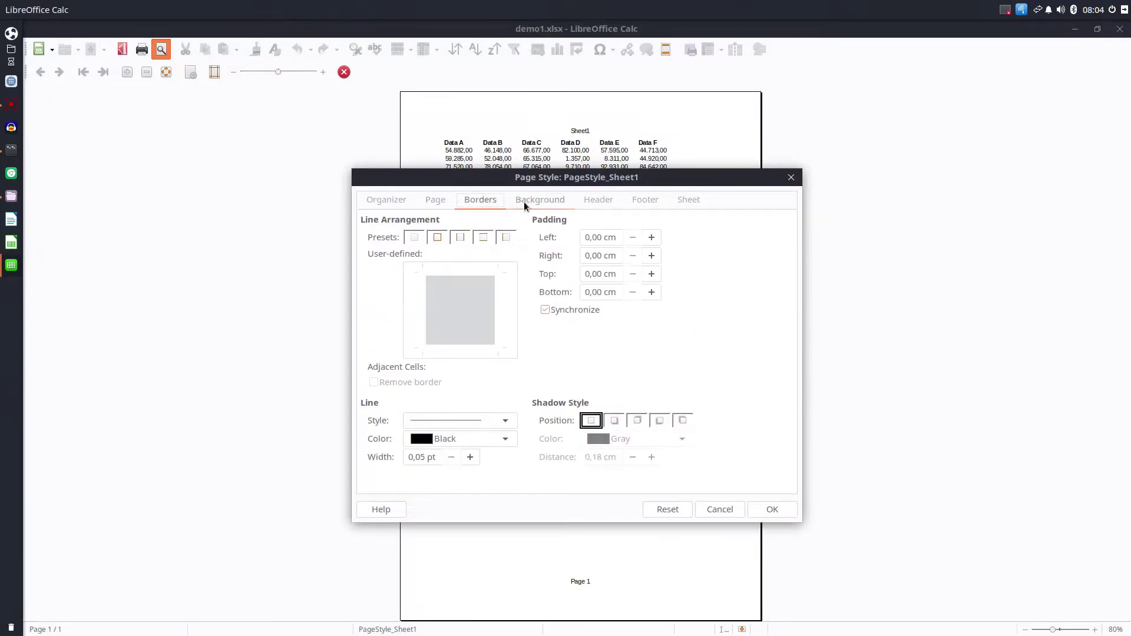
pyautogui.scroll(-2, 539, 203)
pyautogui.click(632, 204)
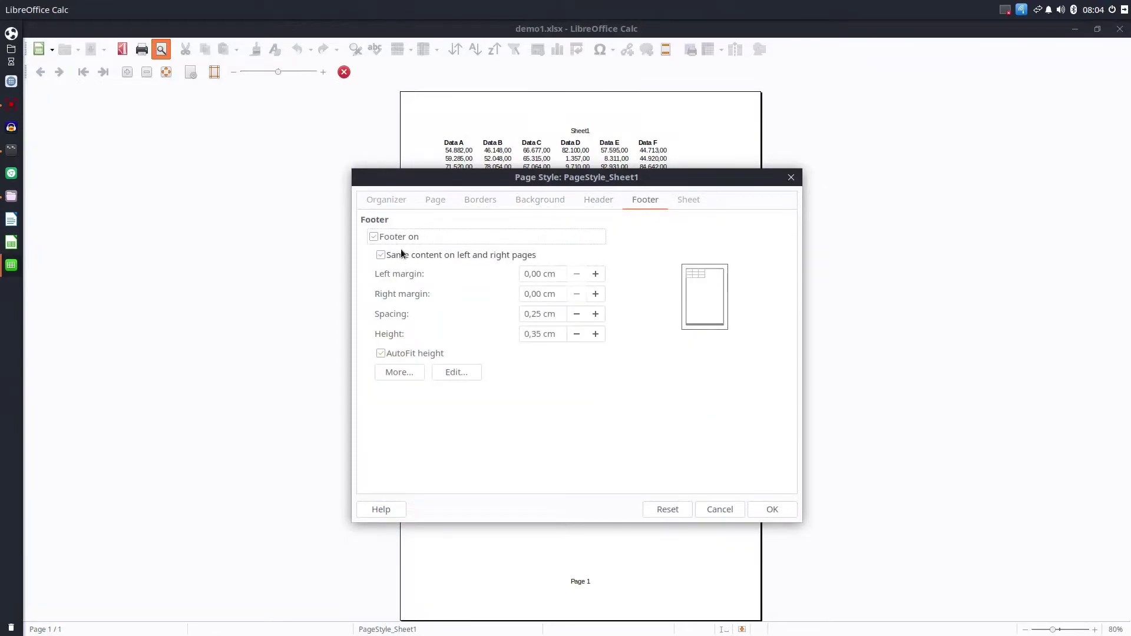
pyautogui.click(688, 201)
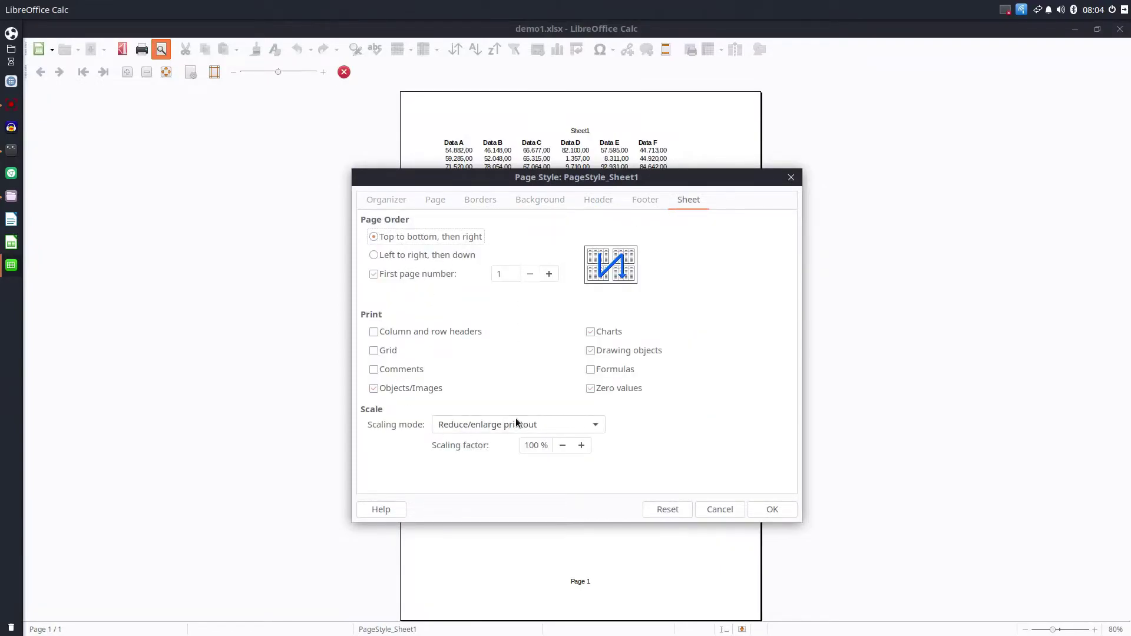
pyautogui.click(555, 432)
pyautogui.click(560, 429)
pyautogui.press('Tab')
pyautogui.write('200')
pyautogui.click(772, 509)
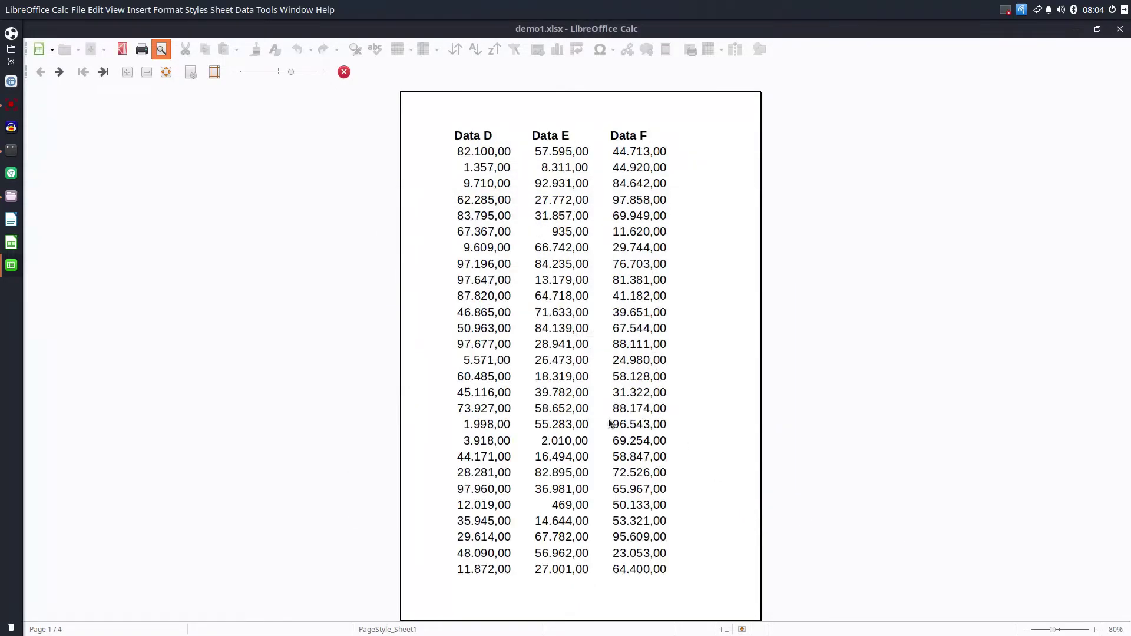
# - Leave the print preview and check the data rows A2:F45 on the sheet
pyautogui.scroll(-2, 607, 421)
pyautogui.scroll(-1, 591, 406)
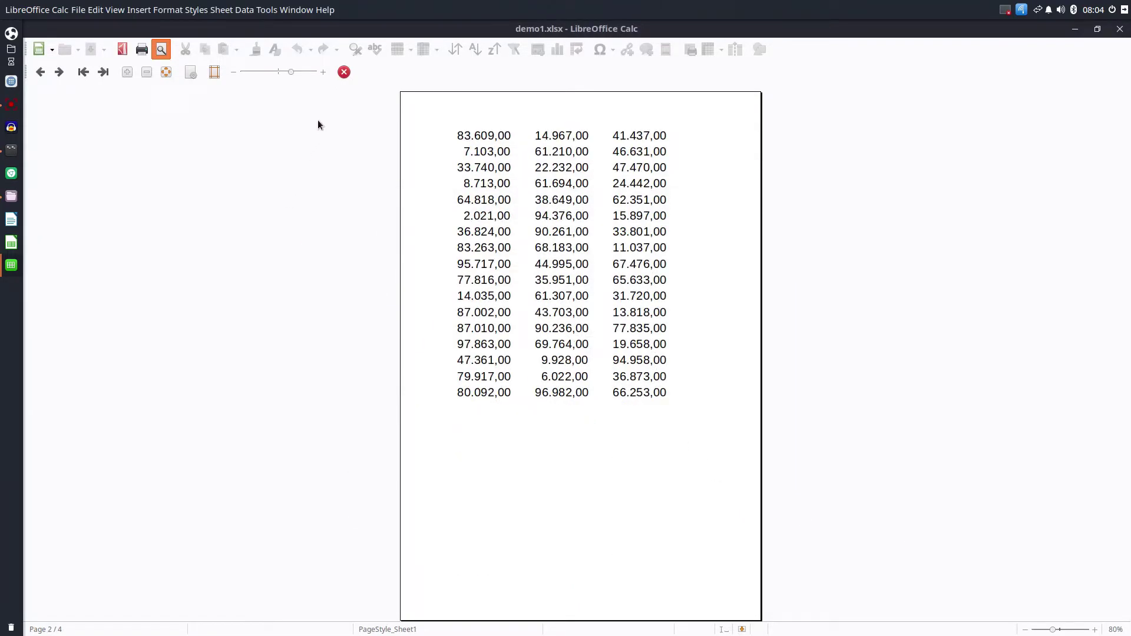
pyautogui.click(344, 72)
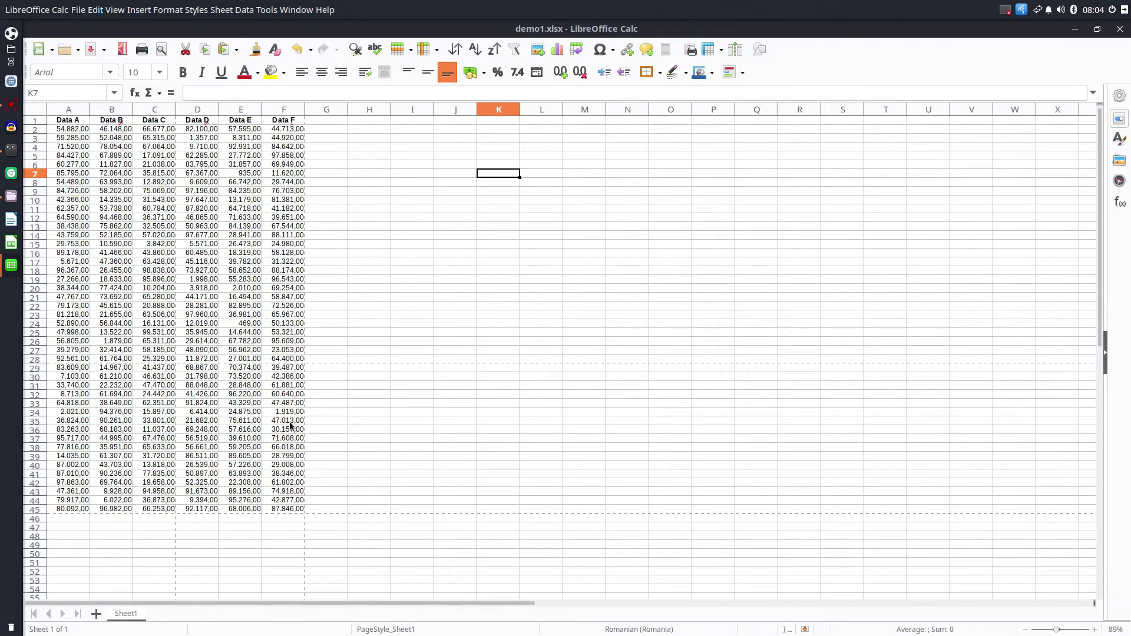
pyautogui.moveTo(287, 509); pyautogui.dragTo(62, 120)
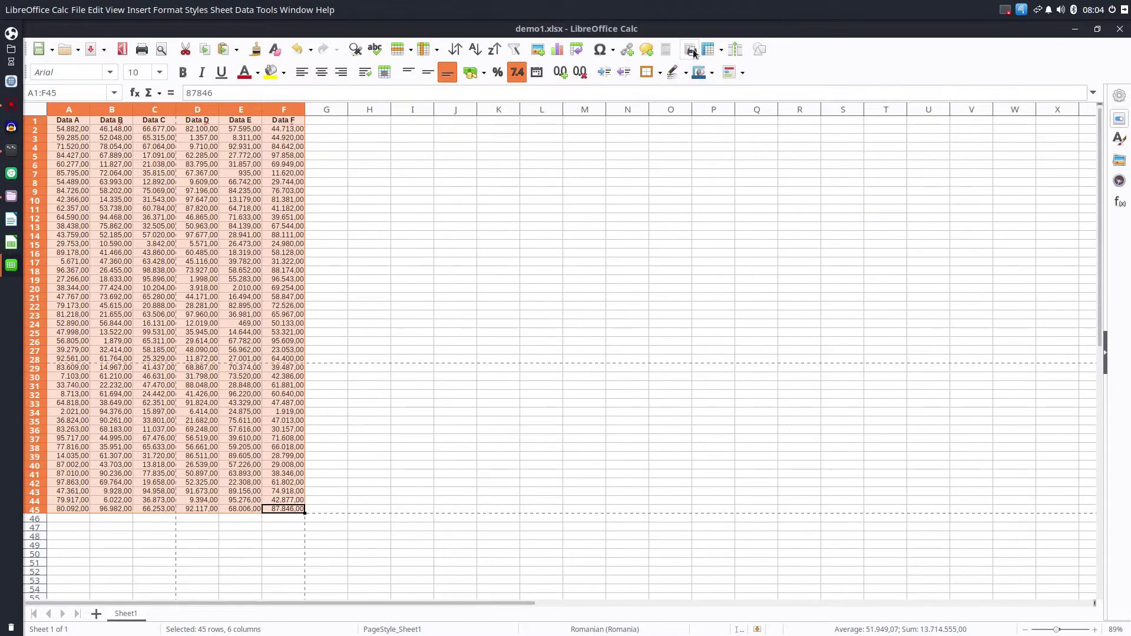
pyautogui.click(333, 140)
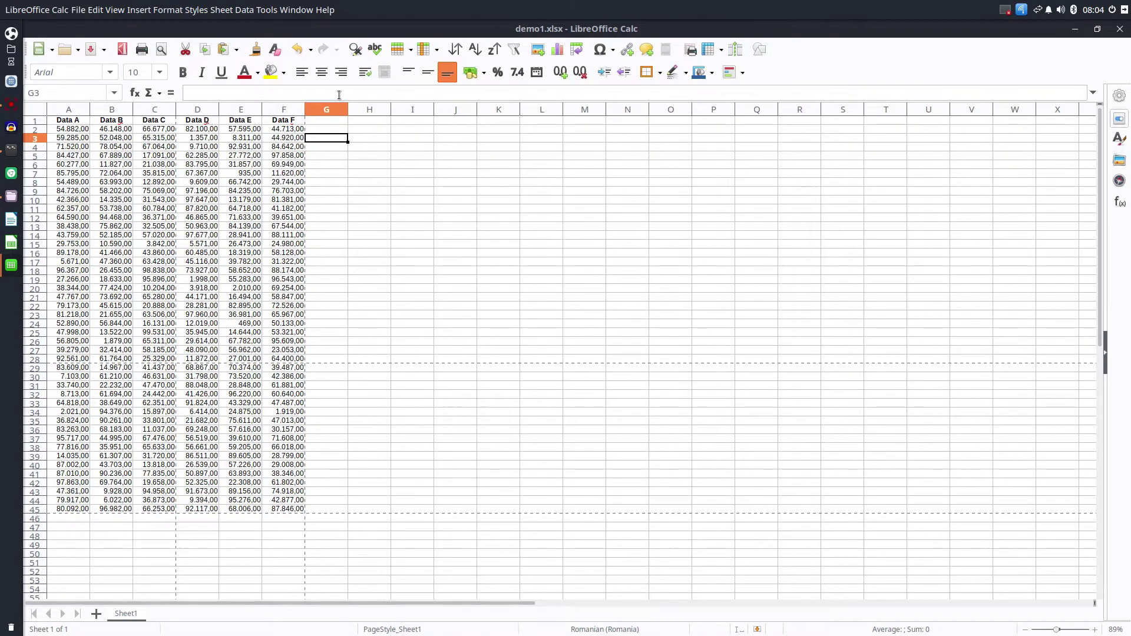
# - Switch page scaling to fit the print range on 1 page, then close the preview
pyautogui.hotkey('ctrl', 'shift', 'o')
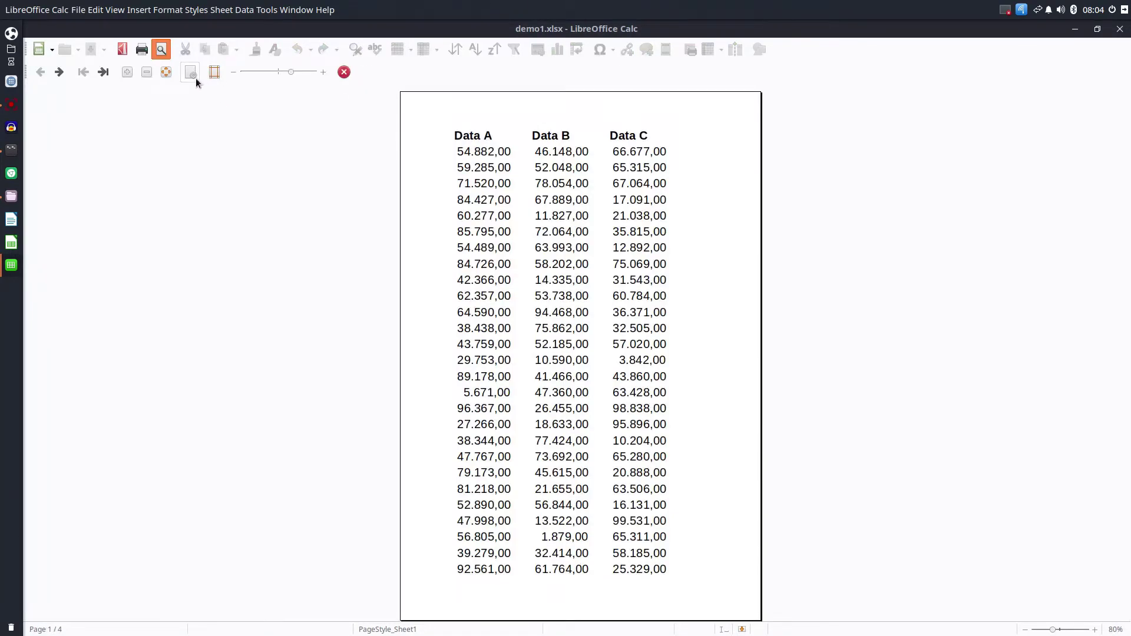
pyautogui.click(194, 76)
pyautogui.click(525, 425)
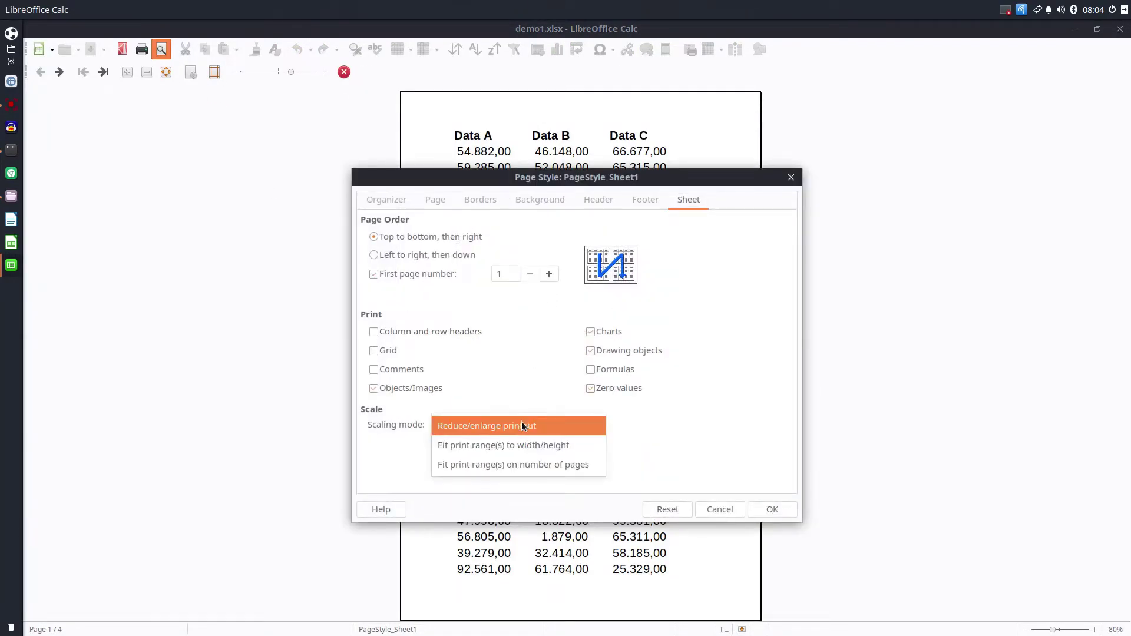
pyautogui.click(525, 463)
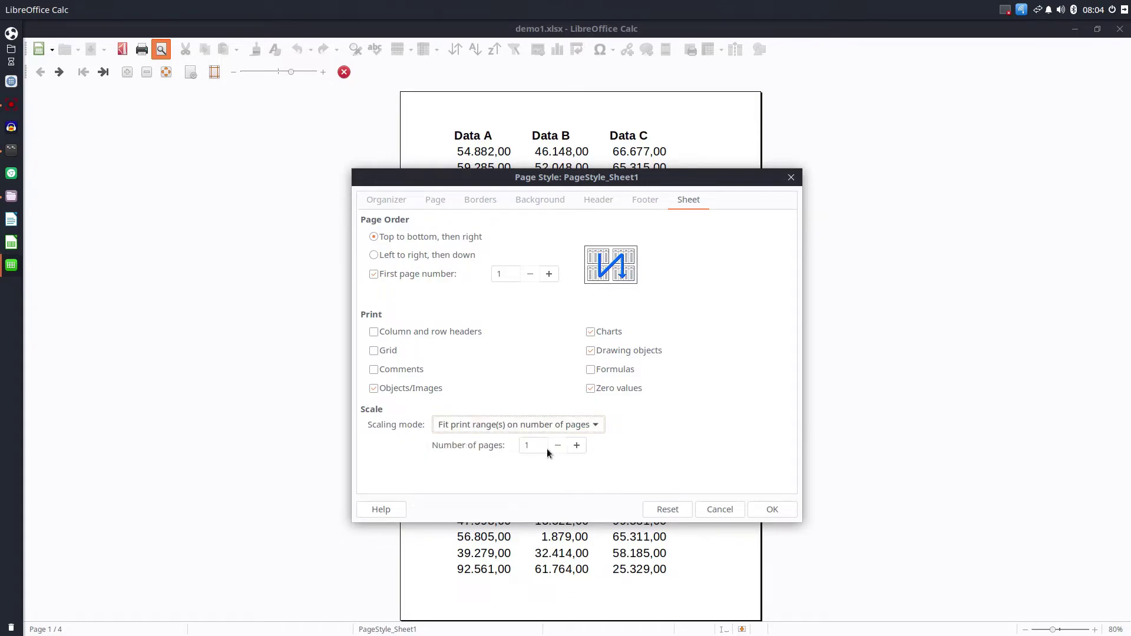
pyautogui.click(572, 445)
pyautogui.click(775, 509)
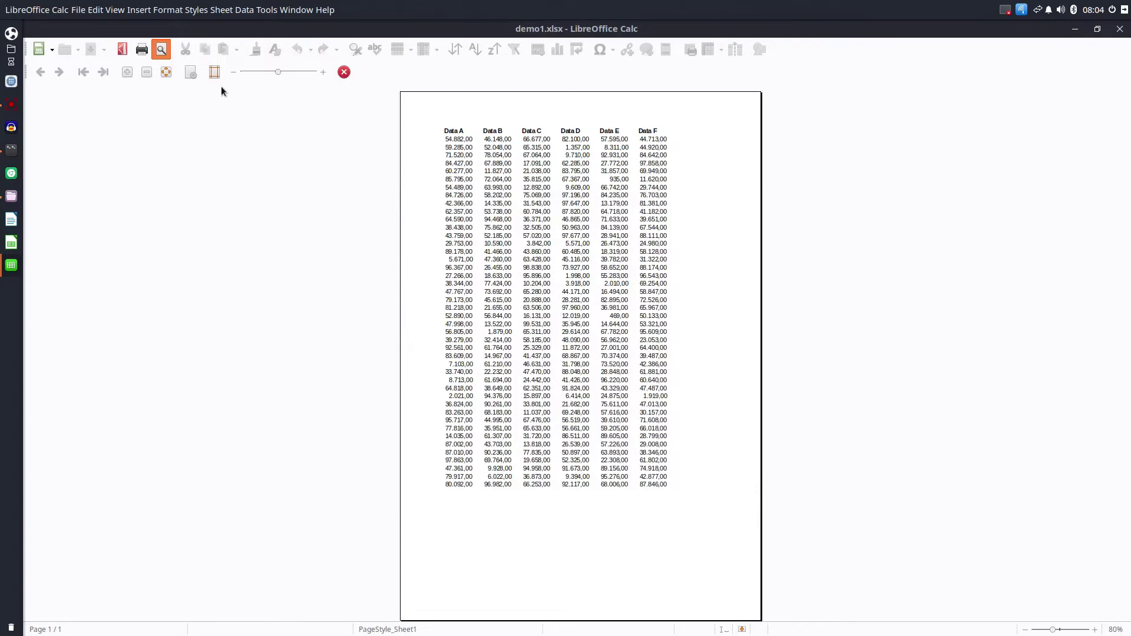
pyautogui.click(343, 72)
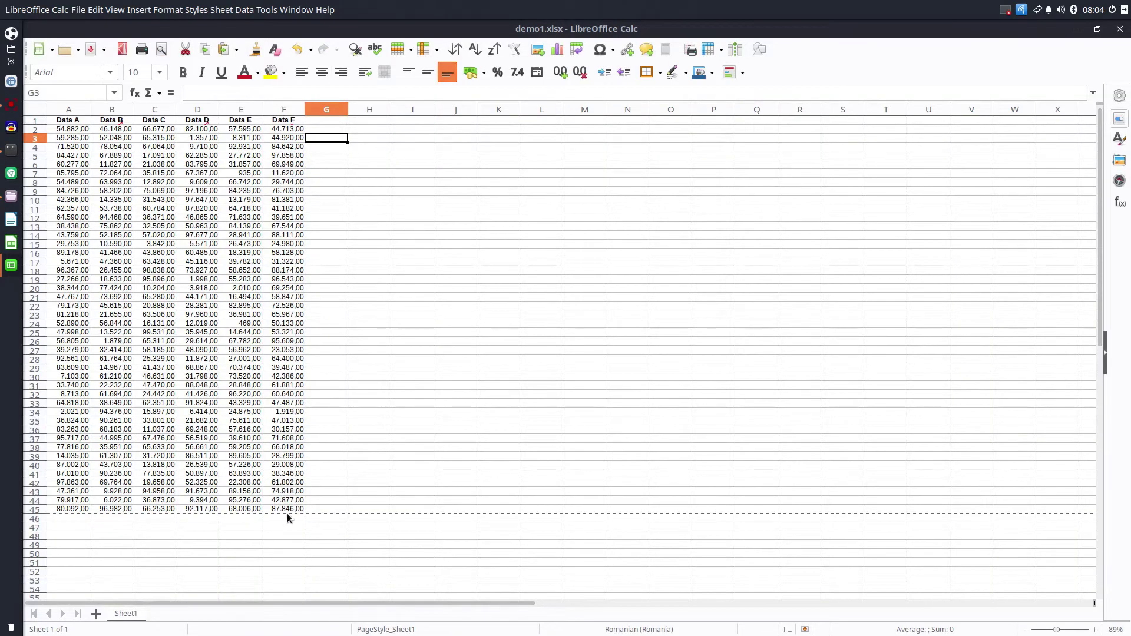
# - Copy the data rows A2:F45 and paste them starting at A46
pyautogui.moveTo(286, 509); pyautogui.dragTo(78, 132)
pyautogui.hotkey('ctrl', 'c')
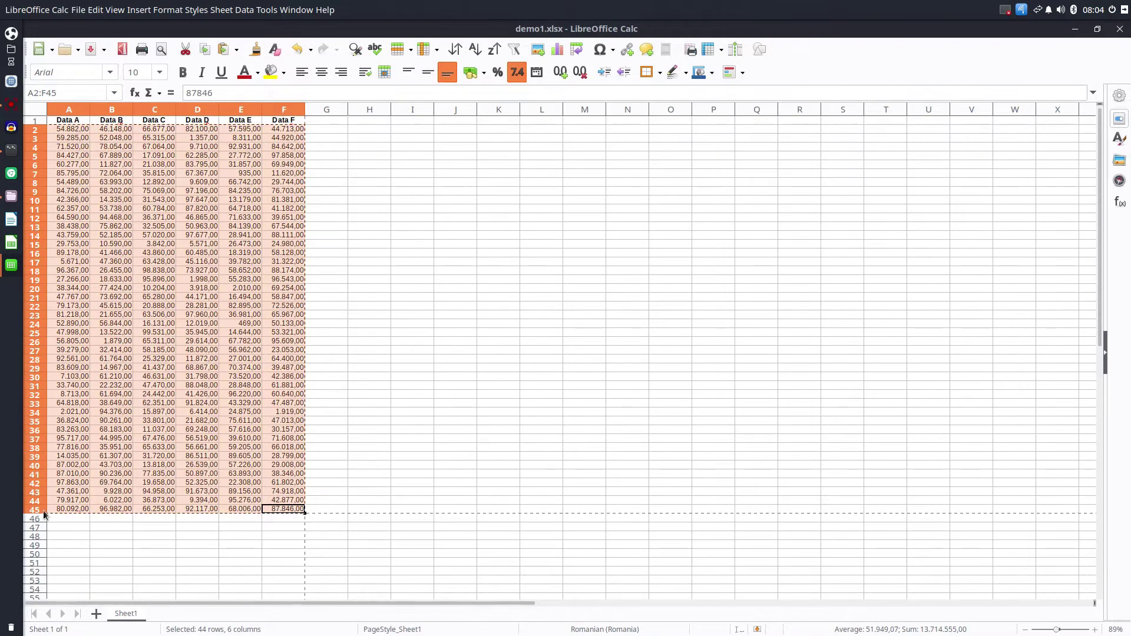
pyautogui.click(68, 521)
pyautogui.hotkey('ctrl', 'v')
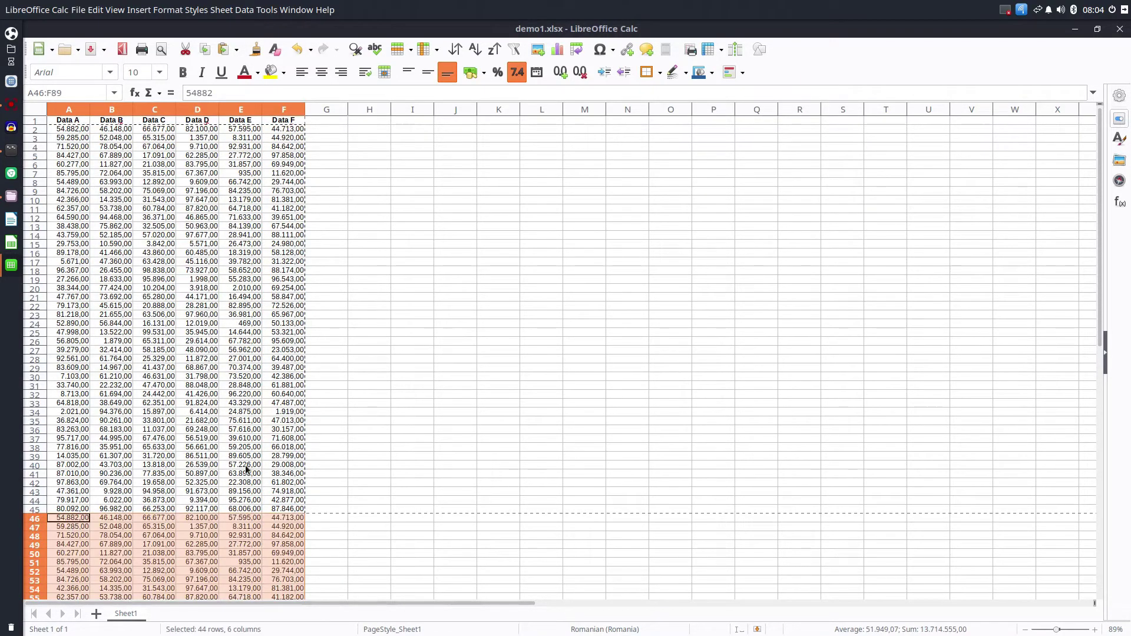
pyautogui.click(260, 447)
# - Check the doubled table A1:F89 in Print Preview across its two pages
pyautogui.scroll(-17, 263, 446)
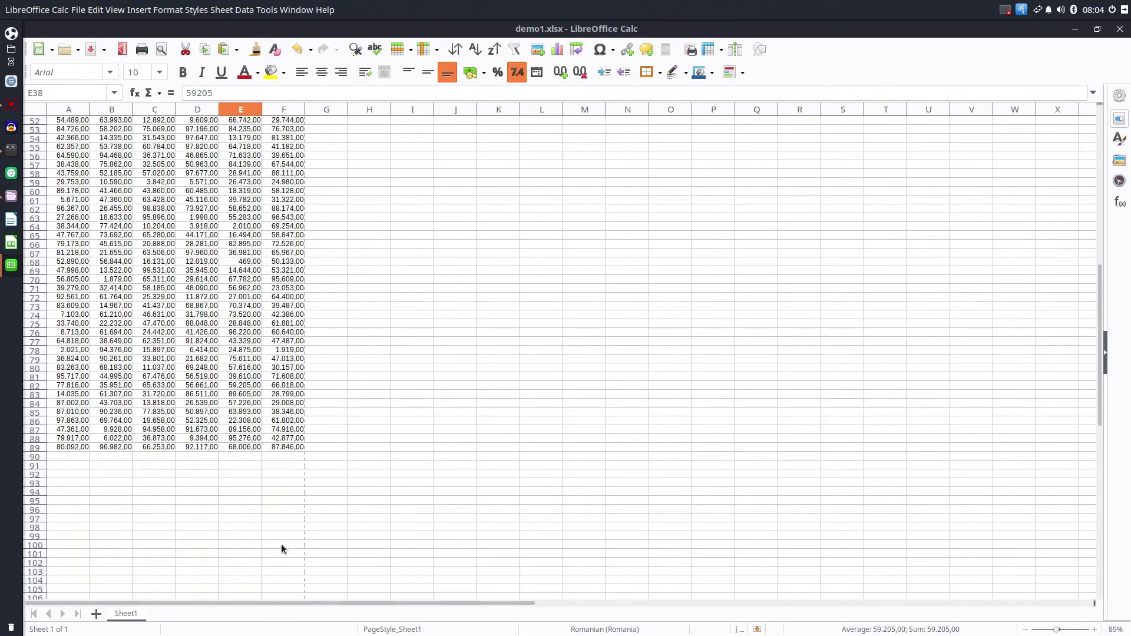
pyautogui.moveTo(295, 448); pyautogui.dragTo(56, 121)
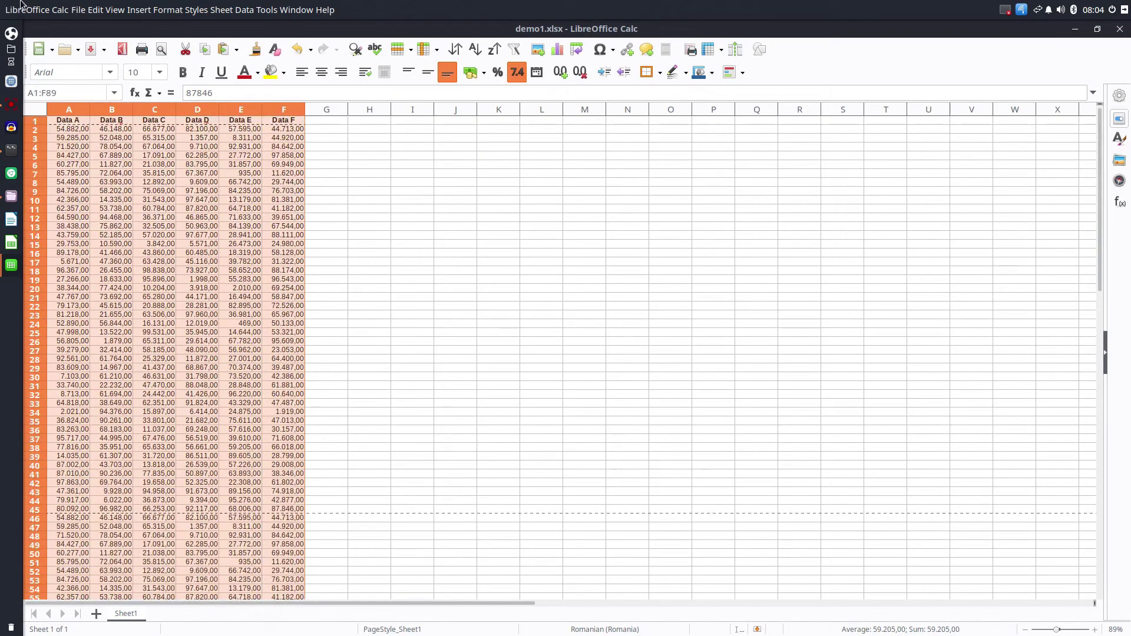
pyautogui.click(685, 55)
pyautogui.hotkey('ctrl', 'shift', 'o')
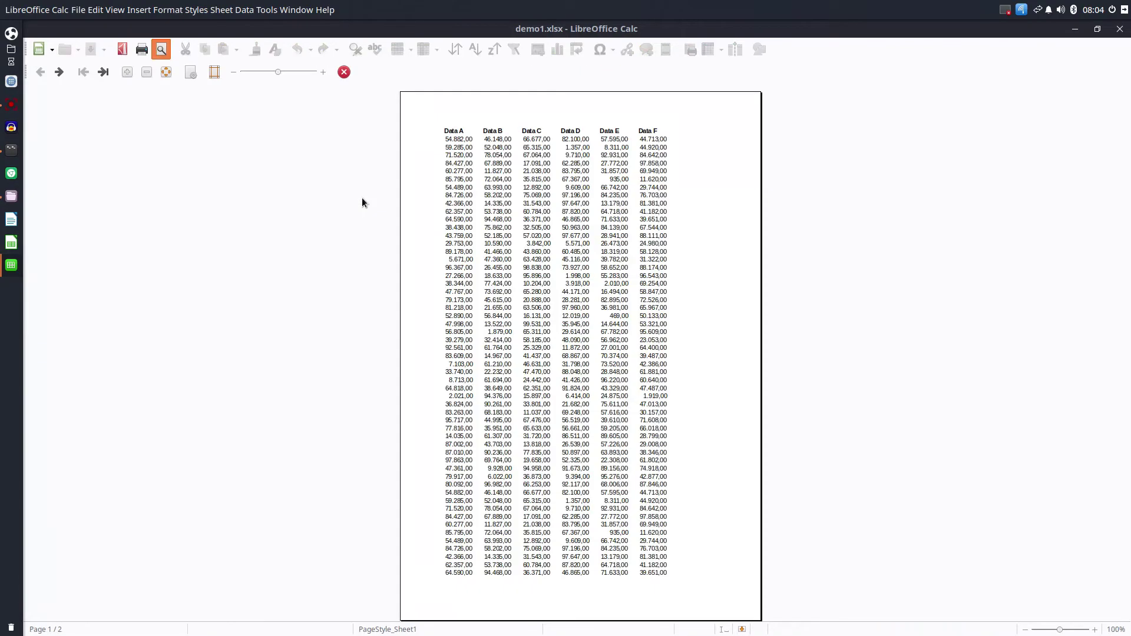
pyautogui.scroll(-1, 666, 276)
pyautogui.scroll(1, 666, 275)
pyautogui.scroll(-1, 667, 276)
pyautogui.scroll(1, 667, 276)
pyautogui.click(345, 74)
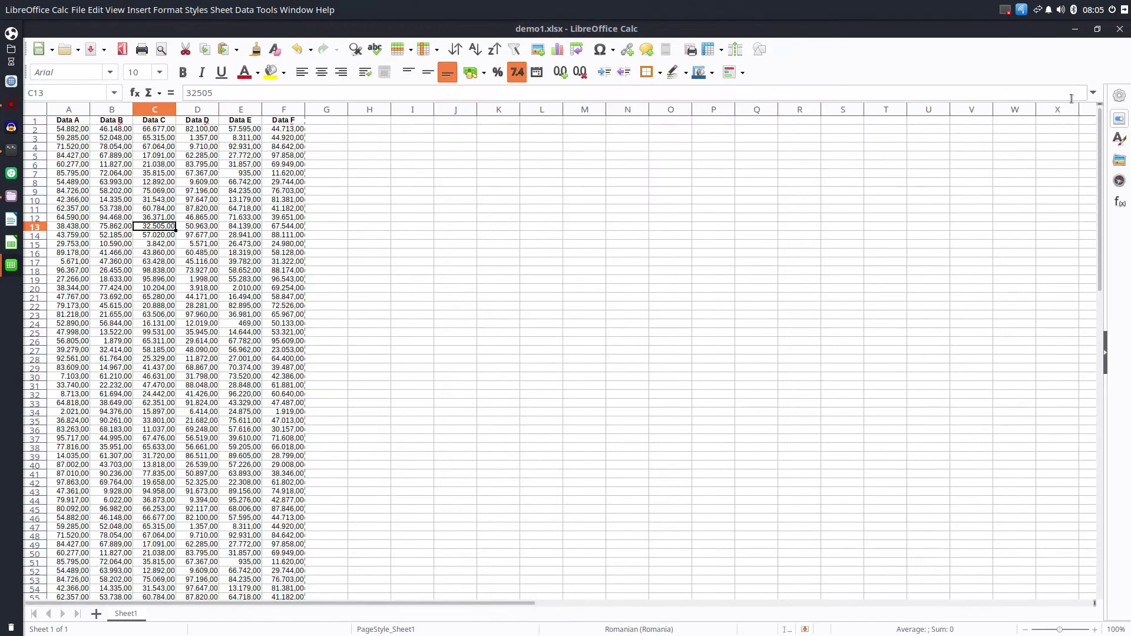
# - Close demo1.xlsx, saving it in Excel 2007–365 format
pyautogui.click(1120, 33)
pyautogui.click(705, 366)
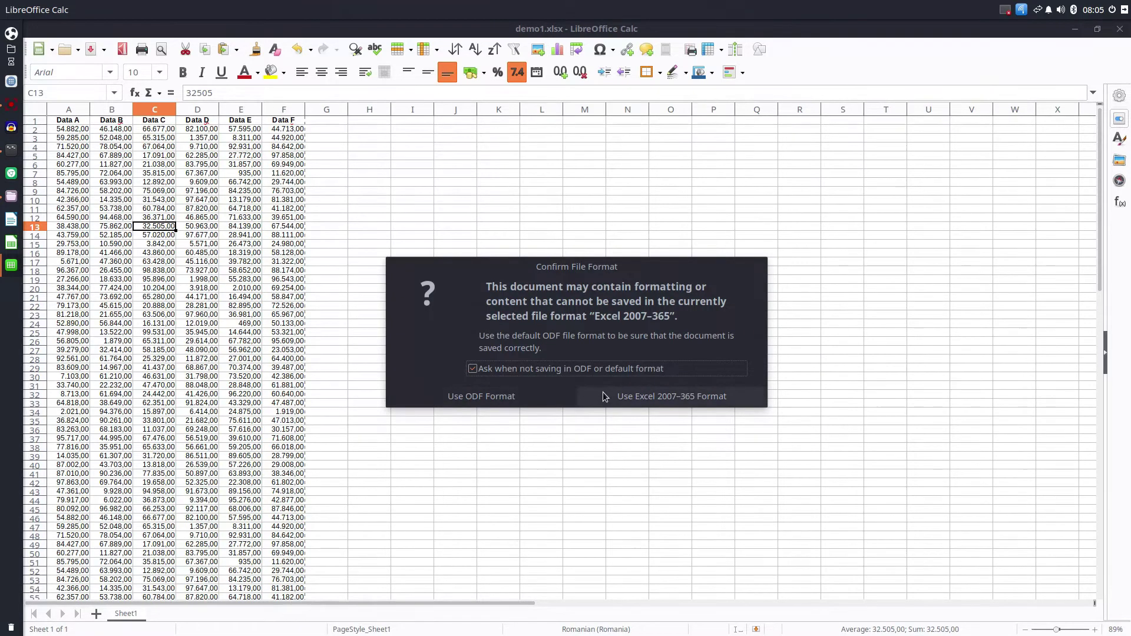
pyautogui.click(616, 398)
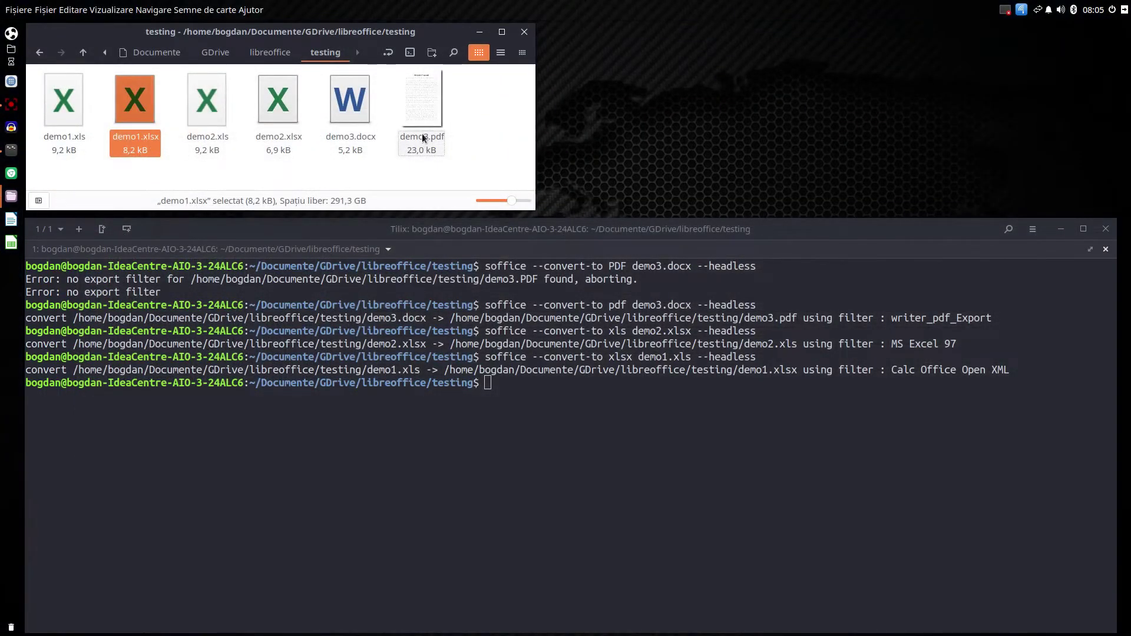
# - Edit the recalled command to soffice --convert-to pdf demo1.xlsx and run it
pyautogui.click(508, 389)
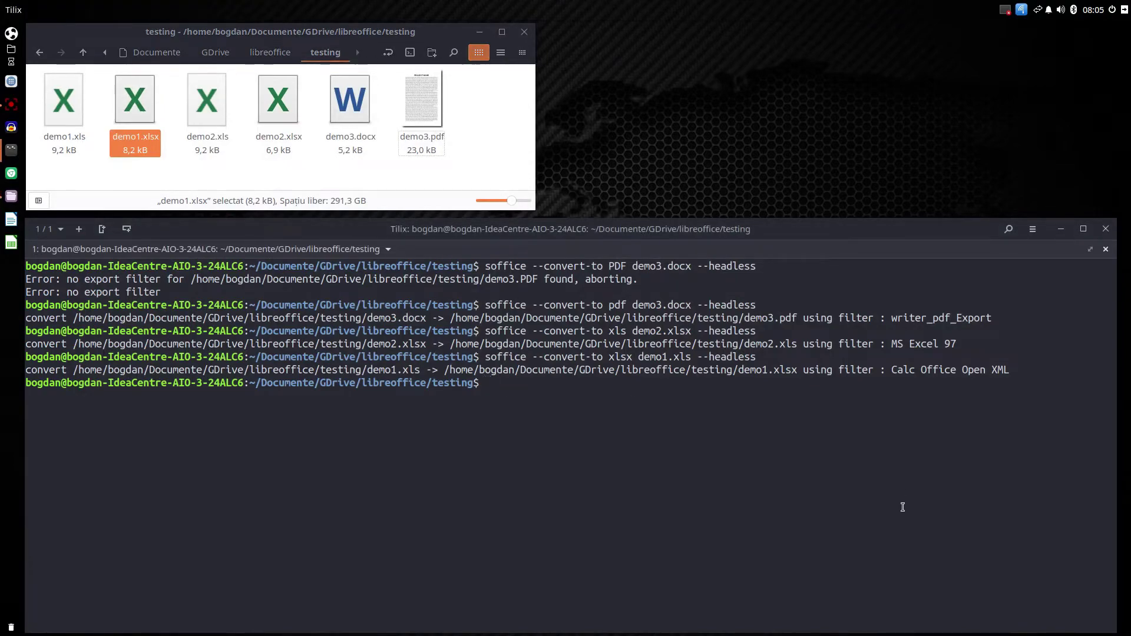
pyautogui.press('Up')
pyautogui.press('Home')
pyautogui.press('Right')
pyautogui.press('Right')
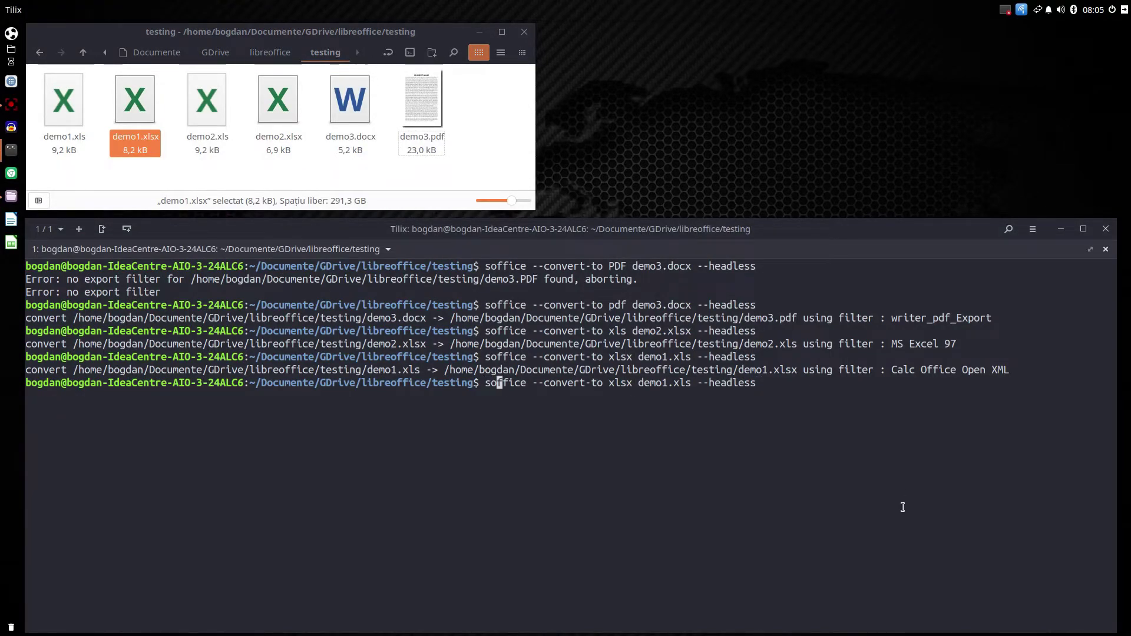
pyautogui.press('Right')
pyautogui.press('Right')
pyautogui.press('Right')
pyautogui.press('Right')
pyautogui.press('Right')
pyautogui.press('Right')
pyautogui.press('Right')
pyautogui.press('Right')
pyautogui.press('Right')
pyautogui.press('Right')
pyautogui.press('Right')
pyautogui.press('Right')
pyautogui.press('Right')
pyautogui.press('Right')
pyautogui.press('Right')
pyautogui.press('Right')
pyautogui.press('Right')
pyautogui.press('Right')
pyautogui.press('Right')
pyautogui.press('Right')
pyautogui.press('Left')
pyautogui.press('Delete')
pyautogui.press('Delete')
pyautogui.press('Delete')
pyautogui.press('Delete')
pyautogui.press('Delete')
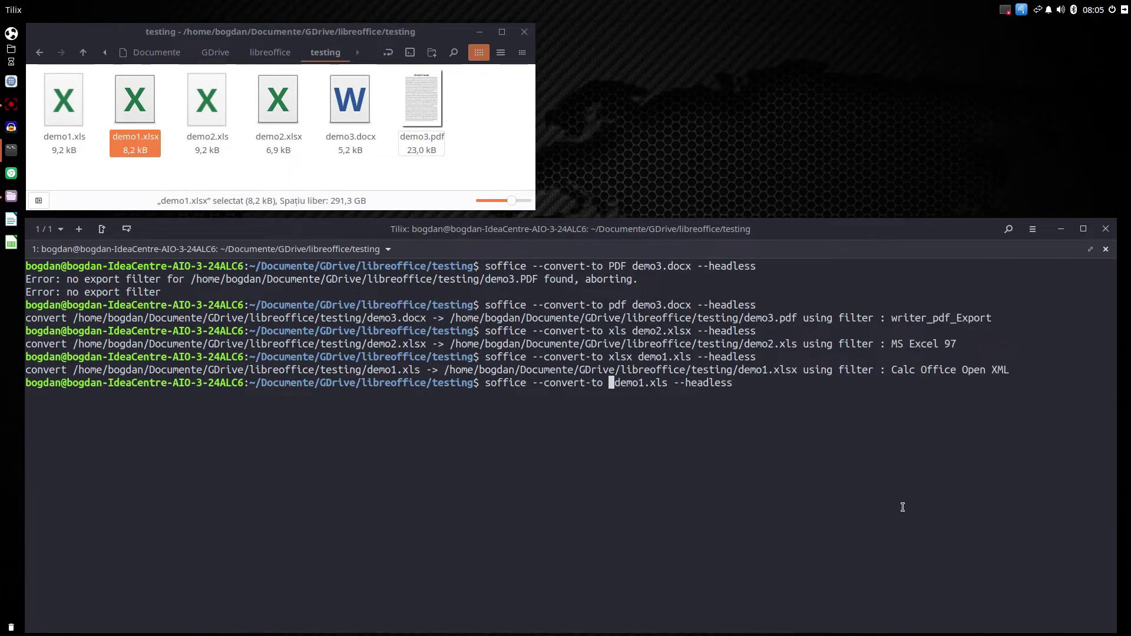
pyautogui.write('pdf')
pyautogui.press('Right')
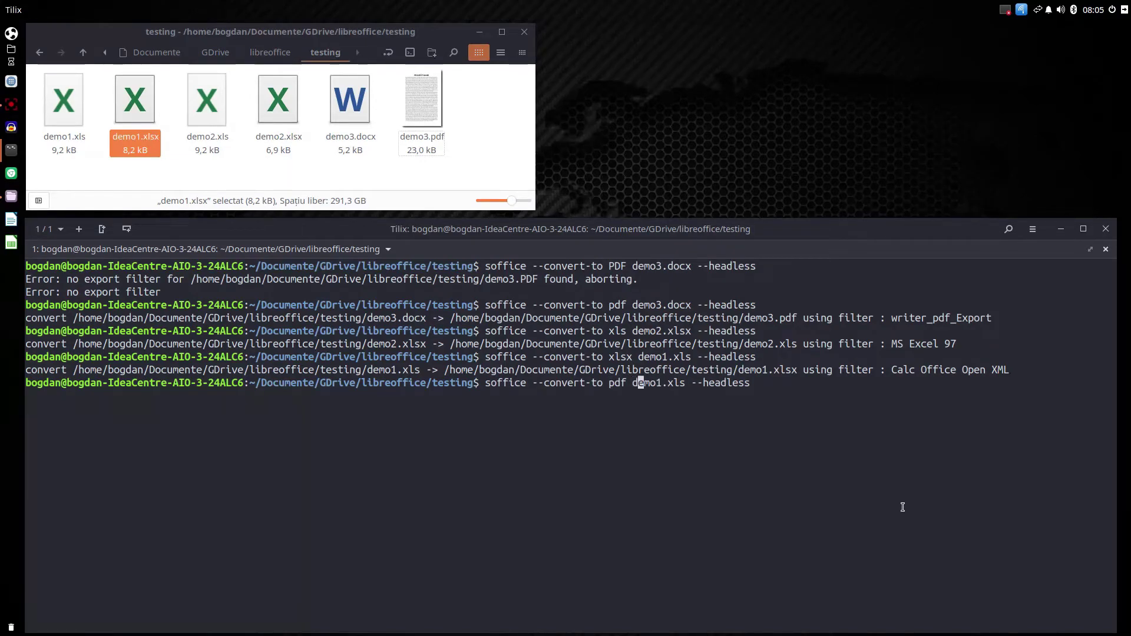
pyautogui.press('Right')
pyautogui.press('Right')
pyautogui.press('Right')
pyautogui.press('Right')
pyautogui.press('Right')
pyautogui.press('Right')
pyautogui.press('Right')
pyautogui.press('Right')
pyautogui.write('x')
pyautogui.press('Return')
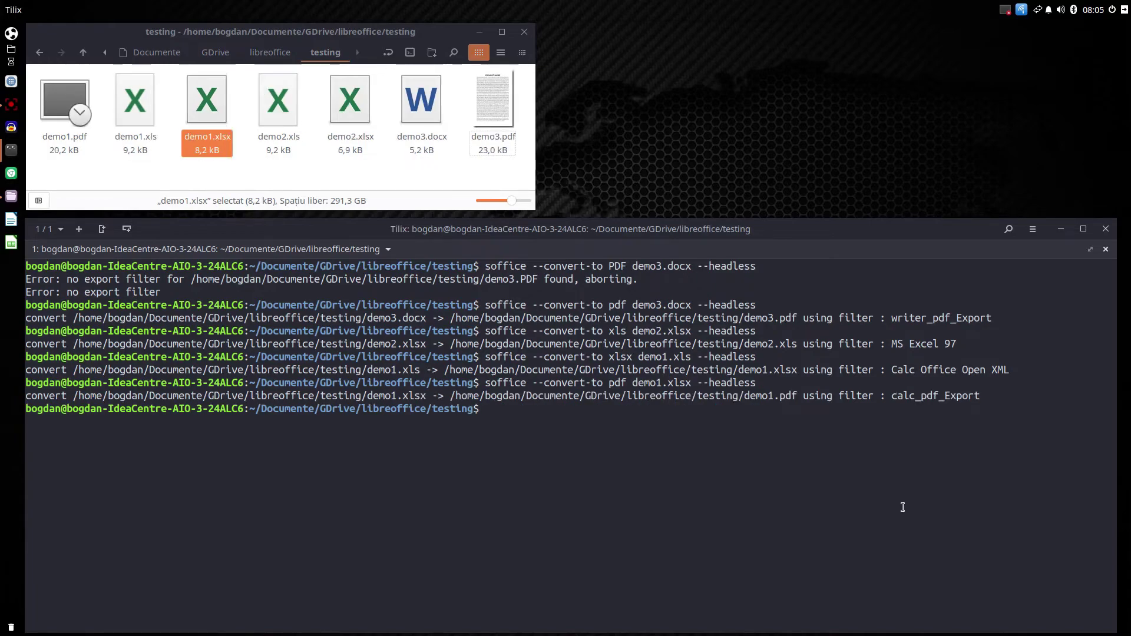
pyautogui.doubleClick(73, 94)
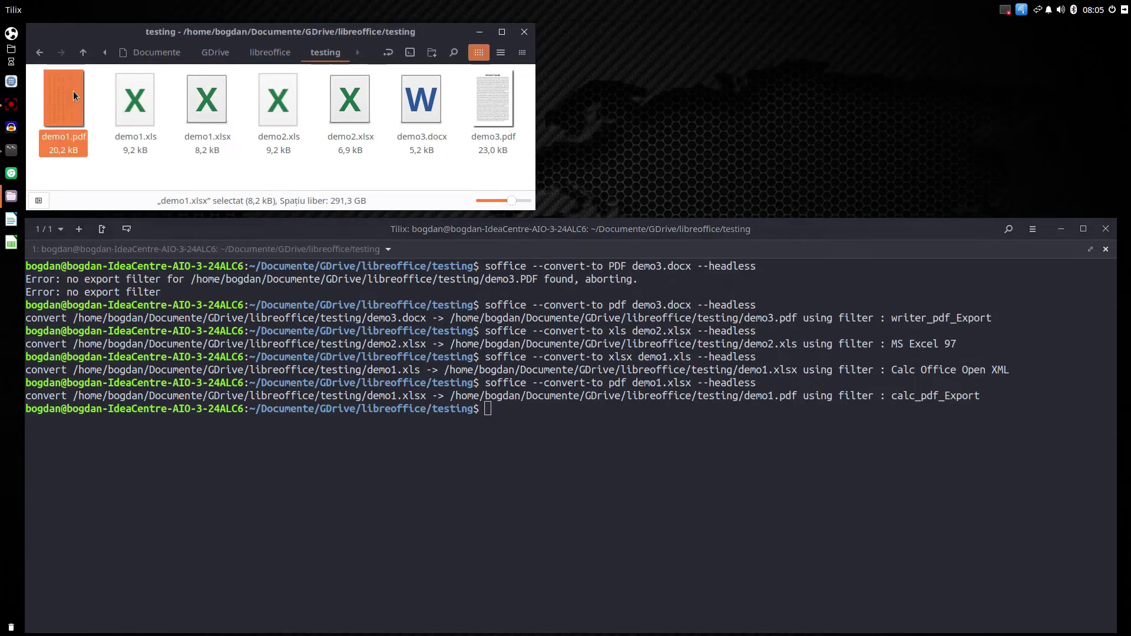
pyautogui.scroll(-15, 652, 259)
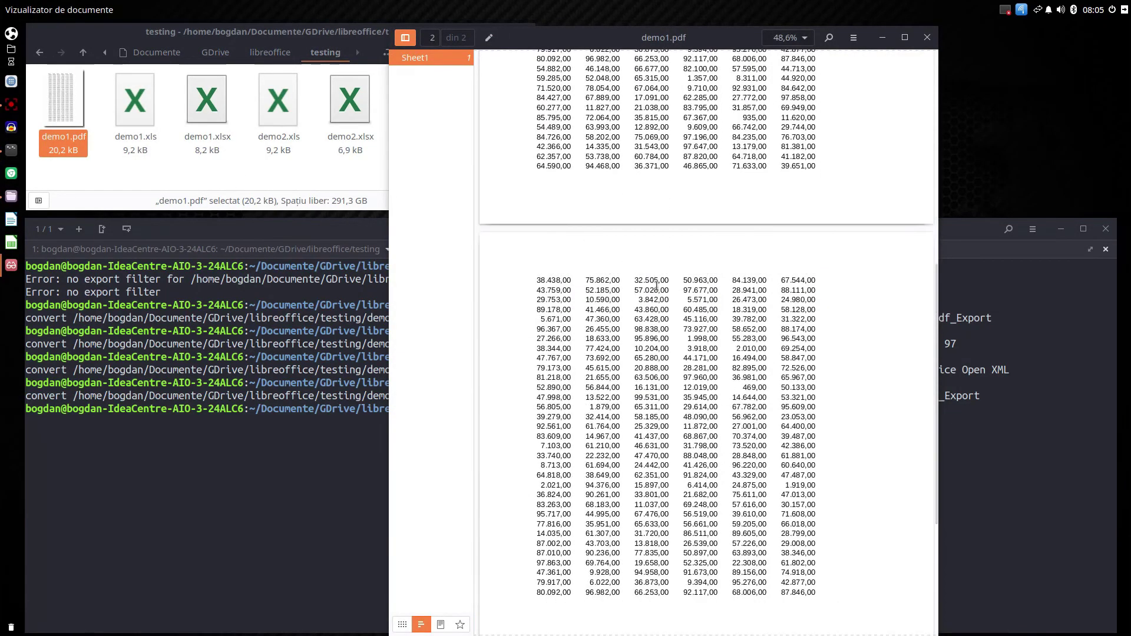
pyautogui.scroll(15, 688, 329)
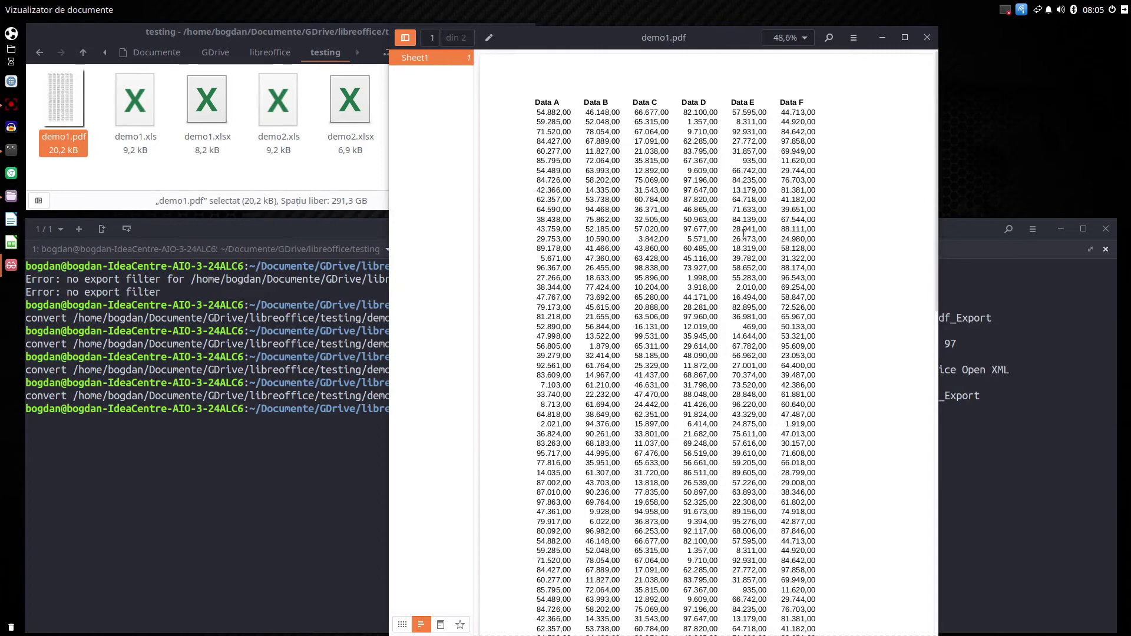
pyautogui.scroll(-8, 744, 234)
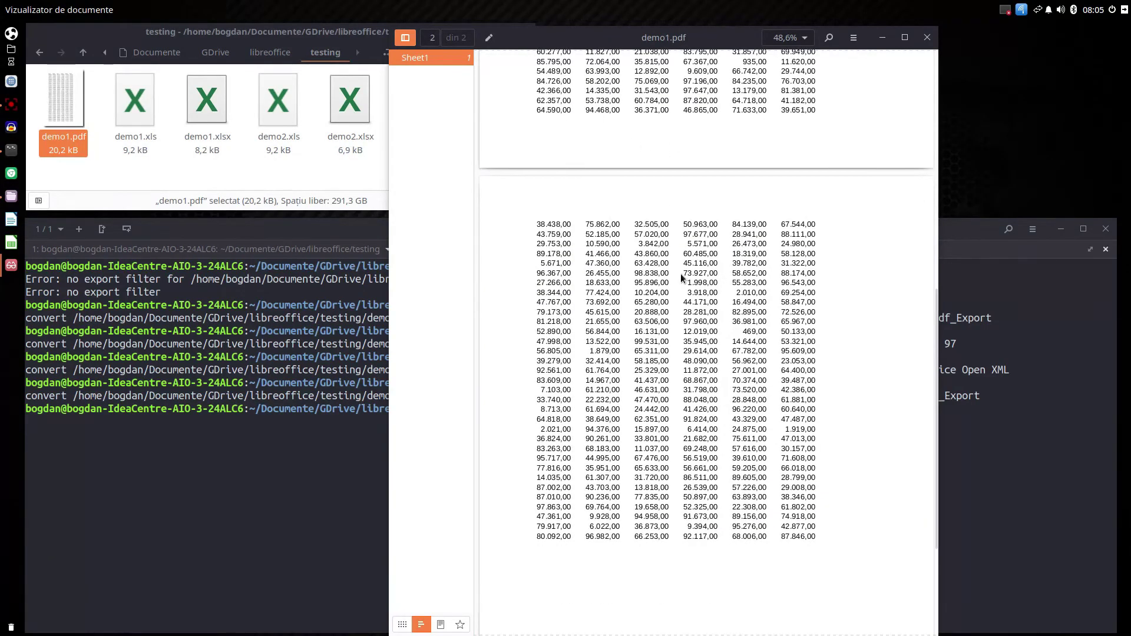
pyautogui.click(922, 39)
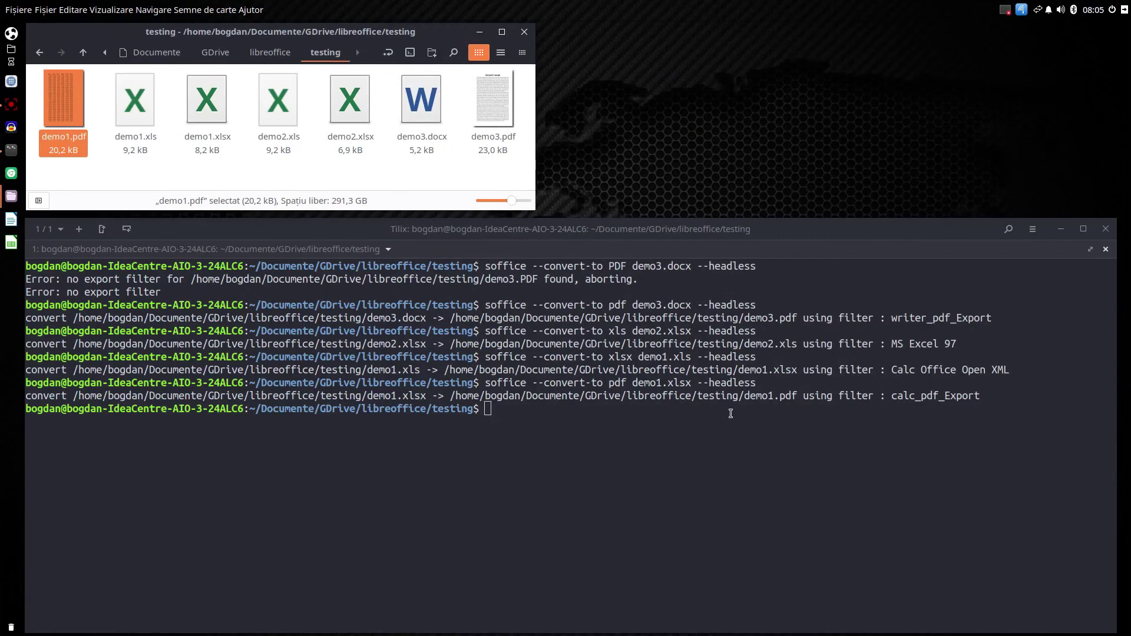